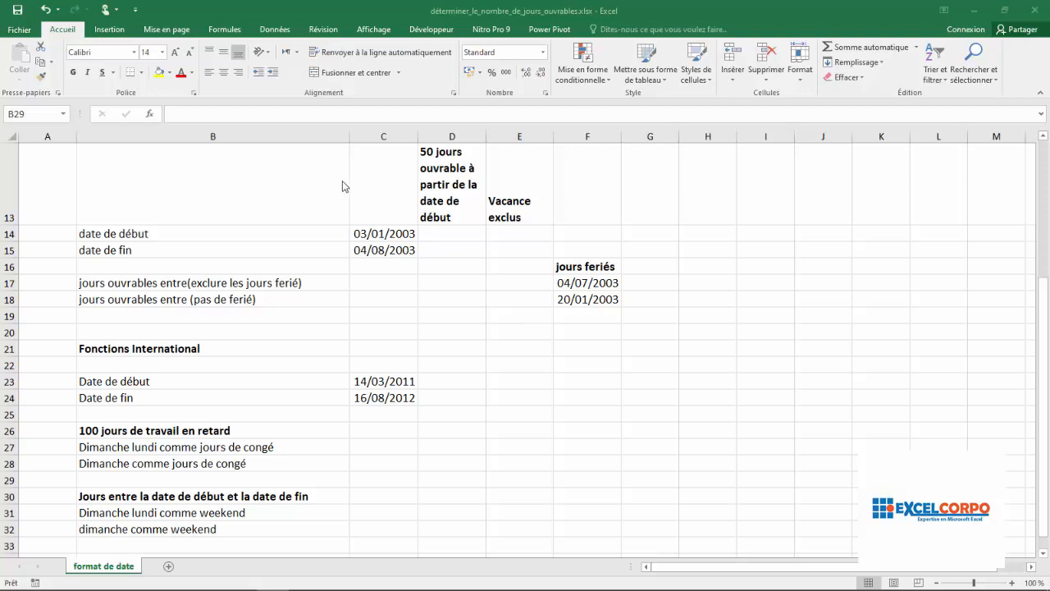
# Look up the SERIE.JOUR.OUVRE function in the Date & Heure category and examine its Date_départ, Nb_jours and Jours_fériés arguments
pyautogui.click(153, 118)
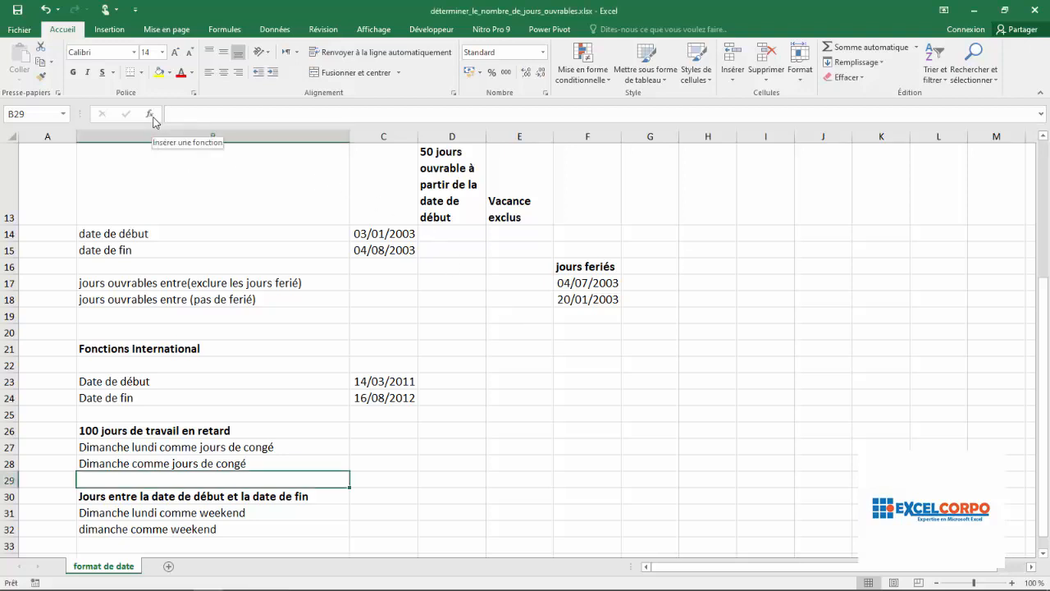
pyautogui.click(152, 115)
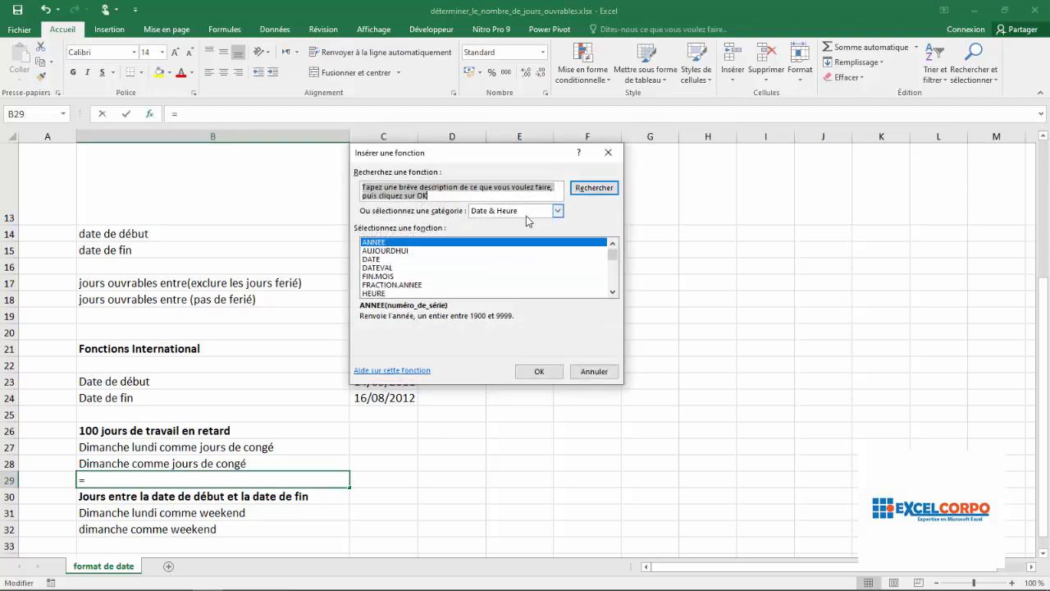
pyautogui.click(376, 259)
pyautogui.scroll(-5, 375, 257)
pyautogui.press('Down')
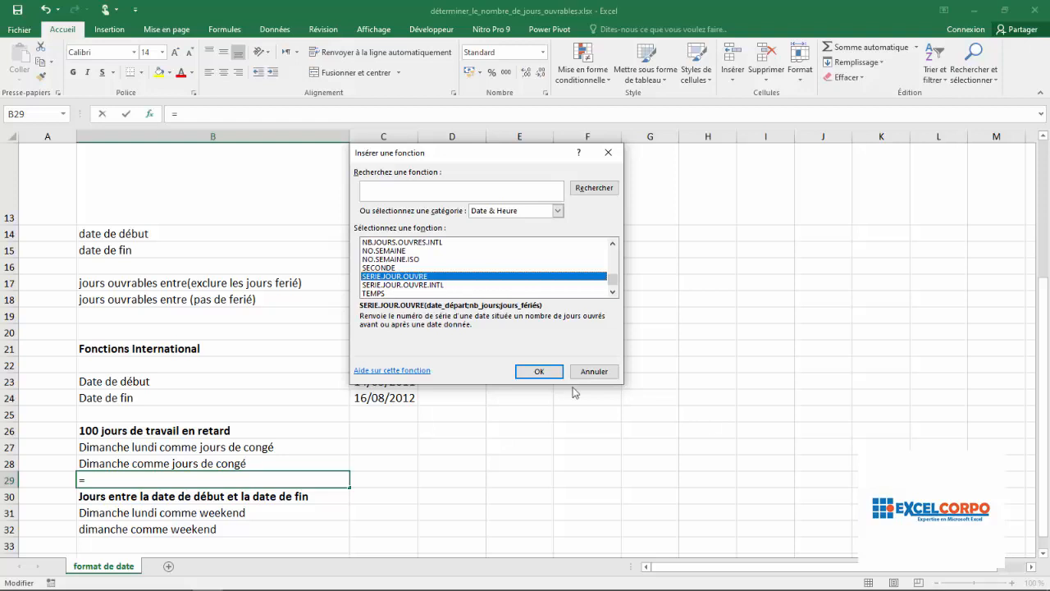
pyautogui.click(548, 372)
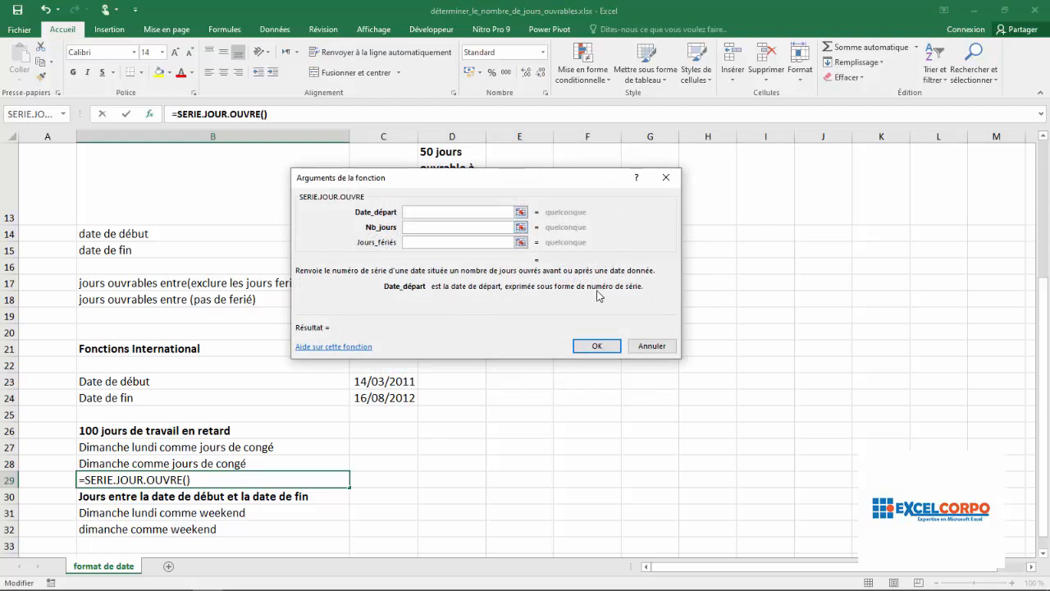
pyautogui.click(413, 229)
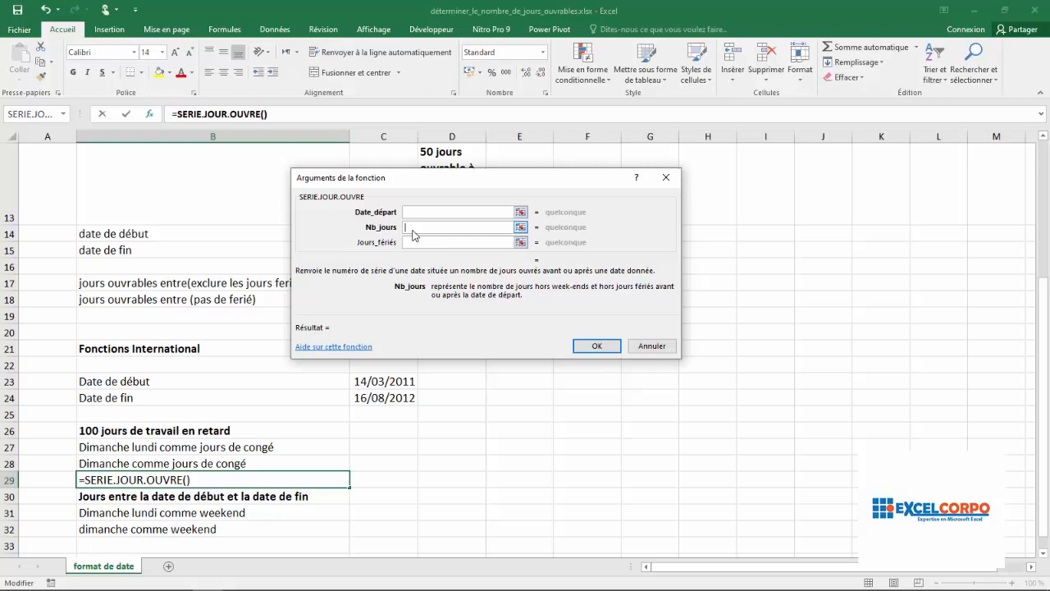
pyautogui.click(412, 242)
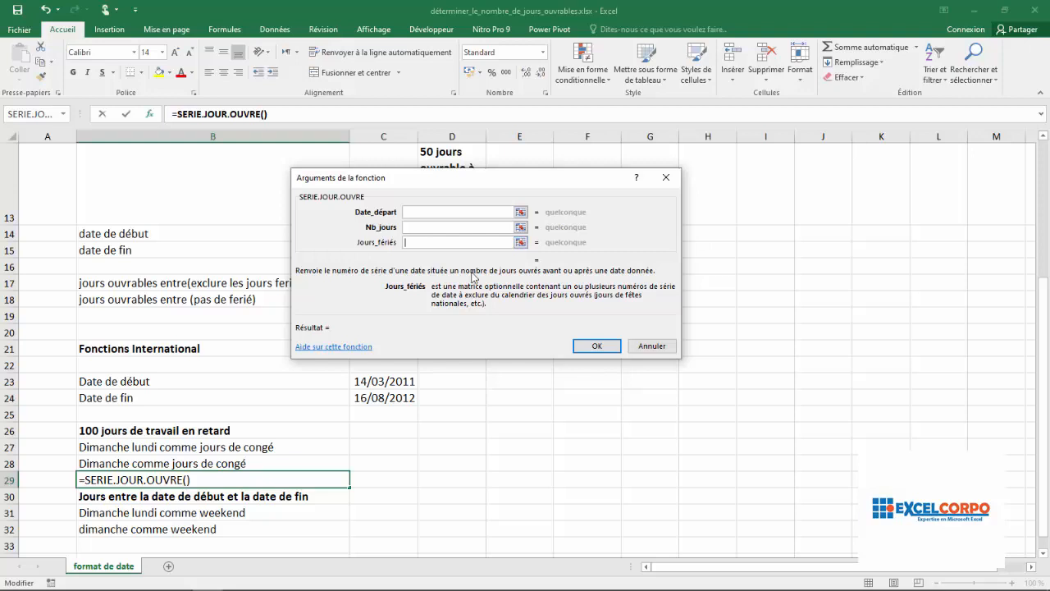
pyautogui.click(652, 347)
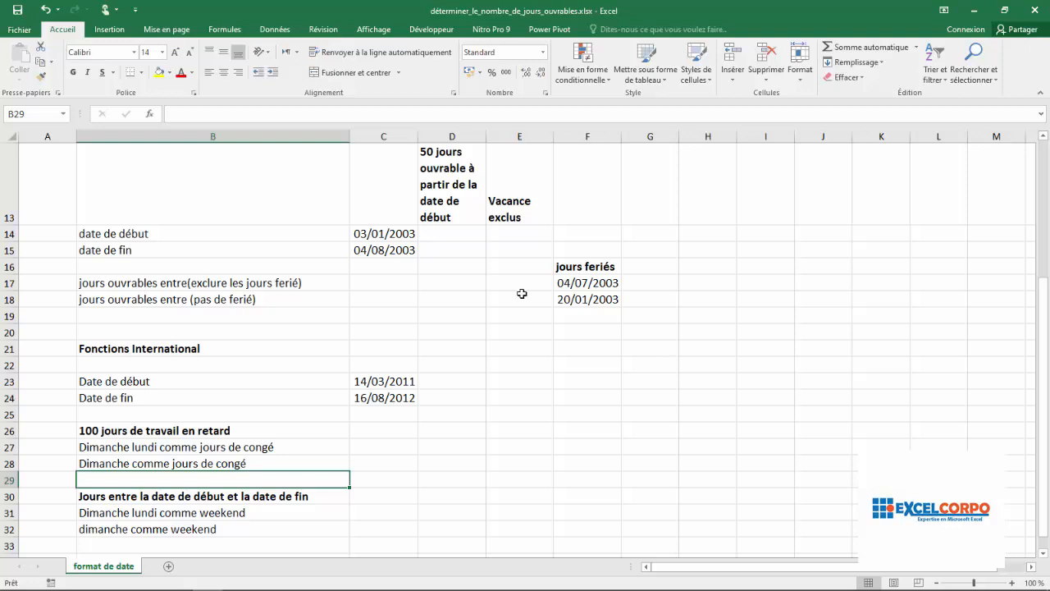
# Enter =SERIE.JOUR.OUVRE(C14;50) in D14 to calculate the date 50 working days after the start date
pyautogui.click(455, 236)
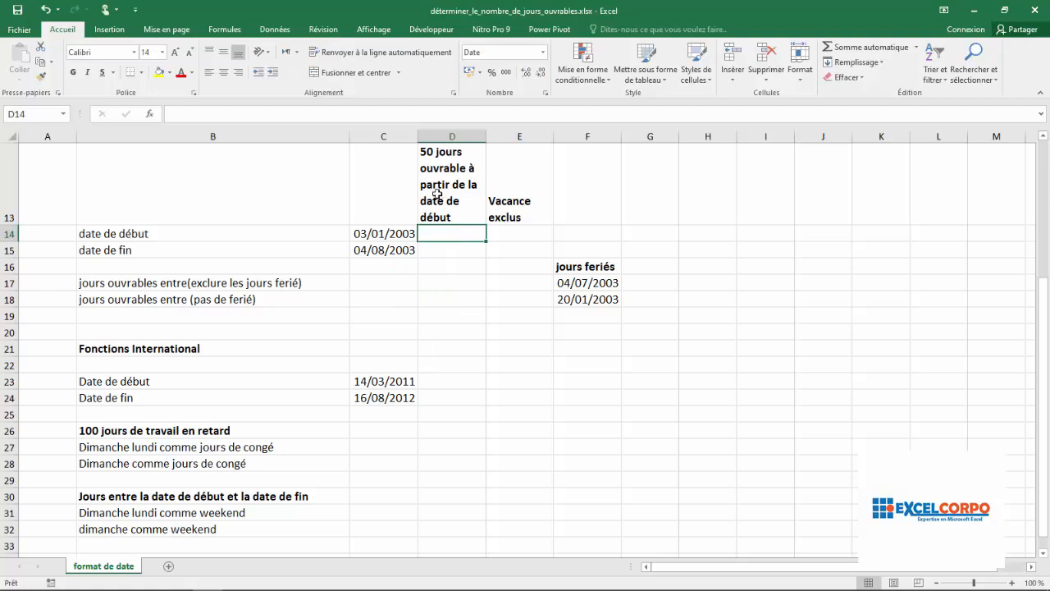
pyautogui.click(378, 233)
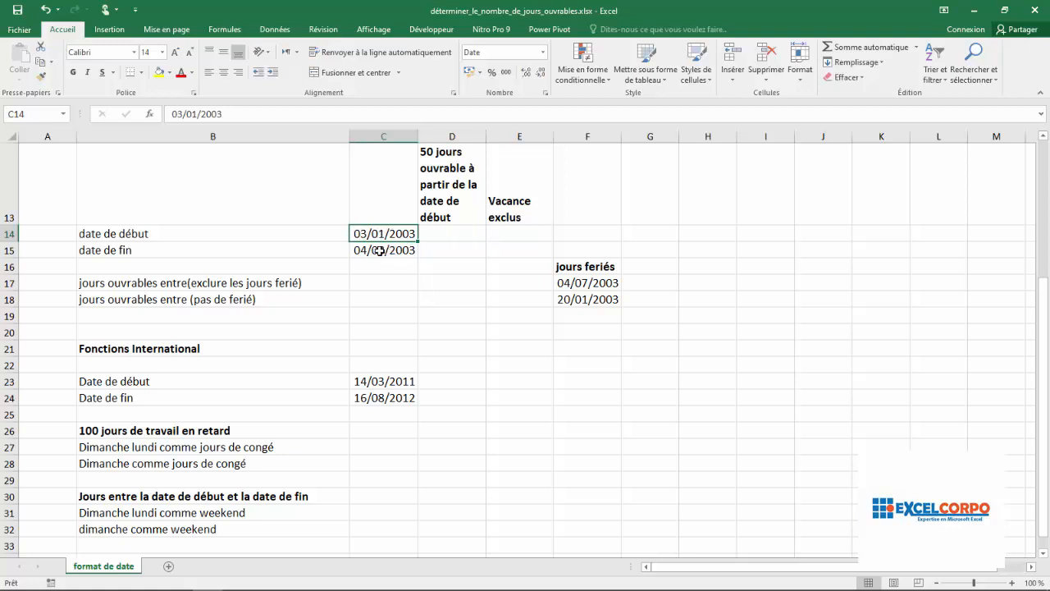
pyautogui.click(380, 251)
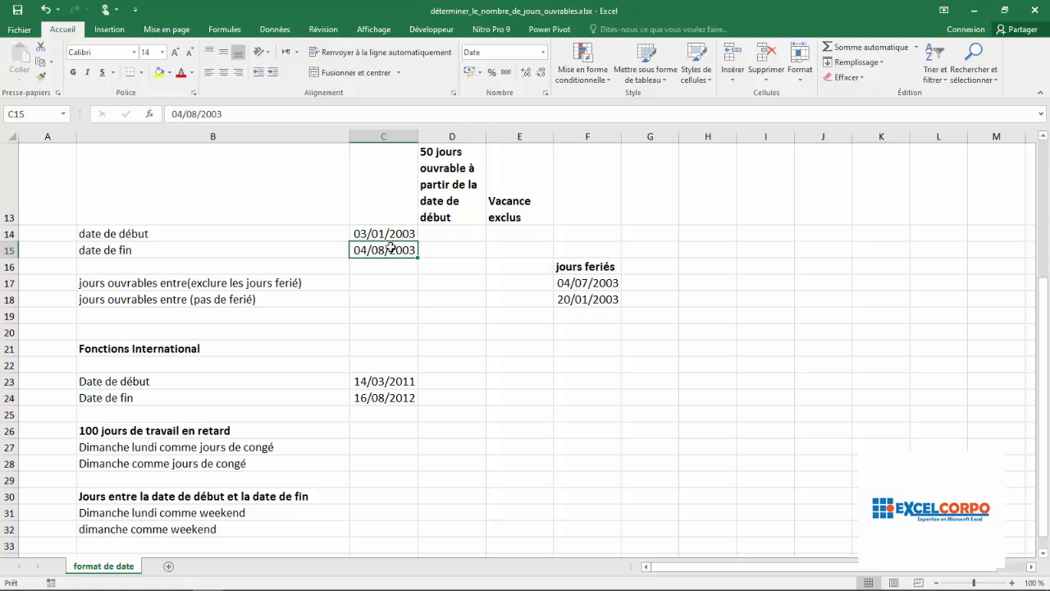
pyautogui.click(456, 235)
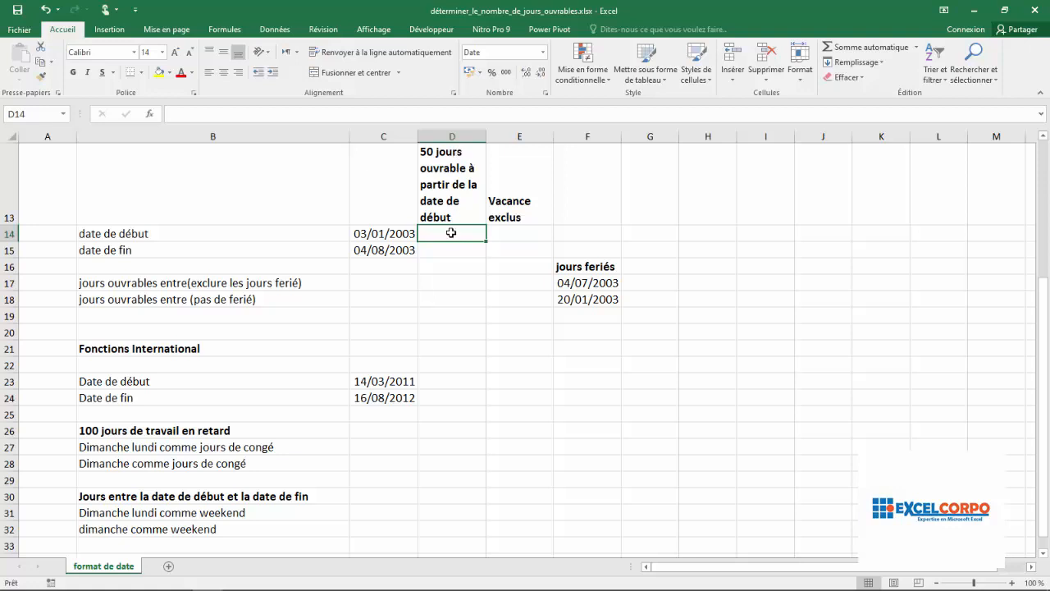
pyautogui.write('=')
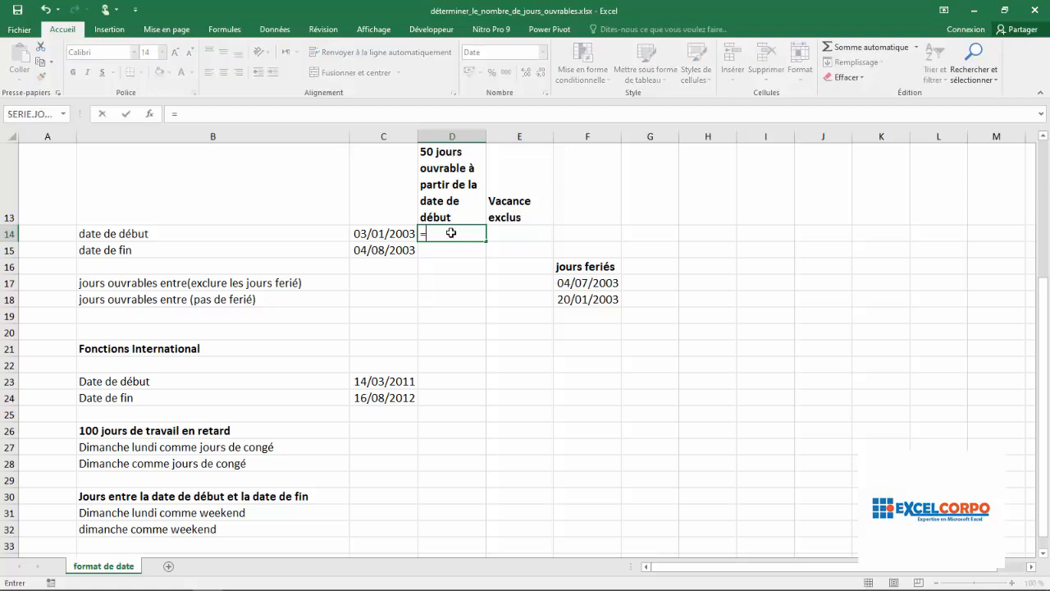
pyautogui.write('seri')
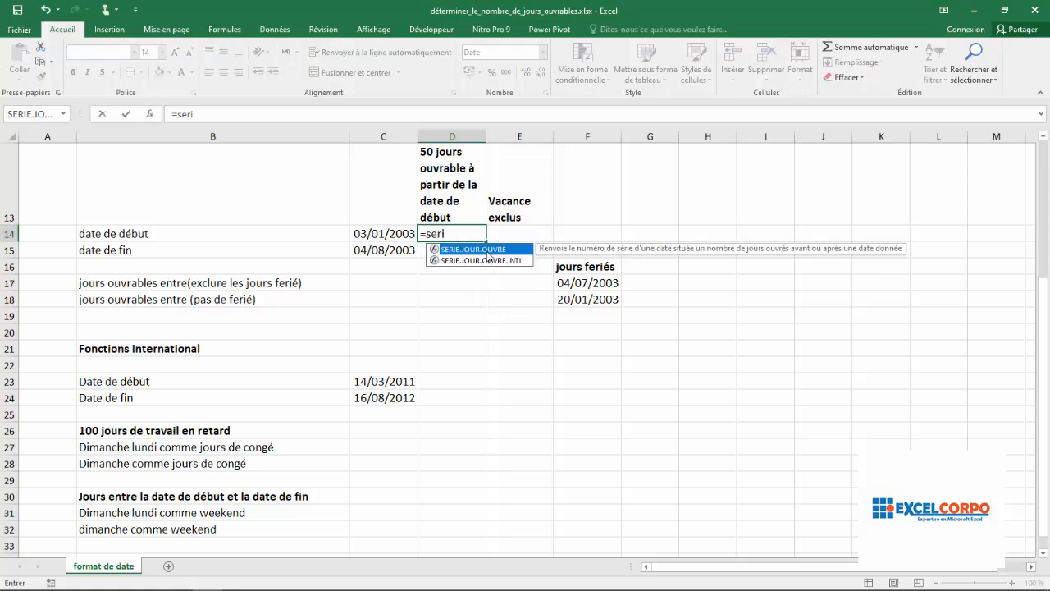
pyautogui.doubleClick(487, 250)
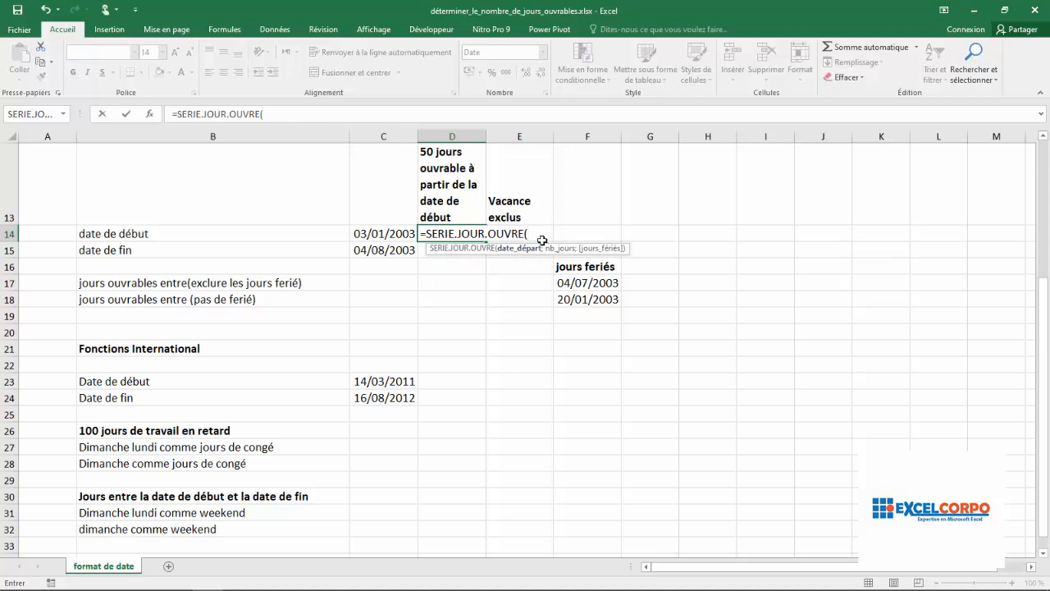
pyautogui.click(385, 235)
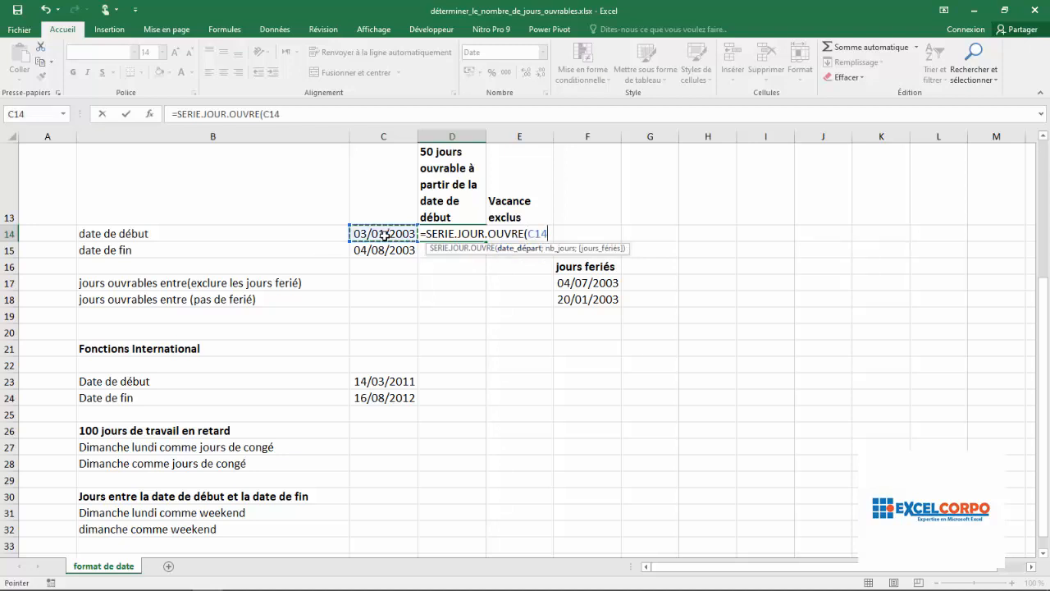
pyautogui.click(550, 233)
pyautogui.write(';')
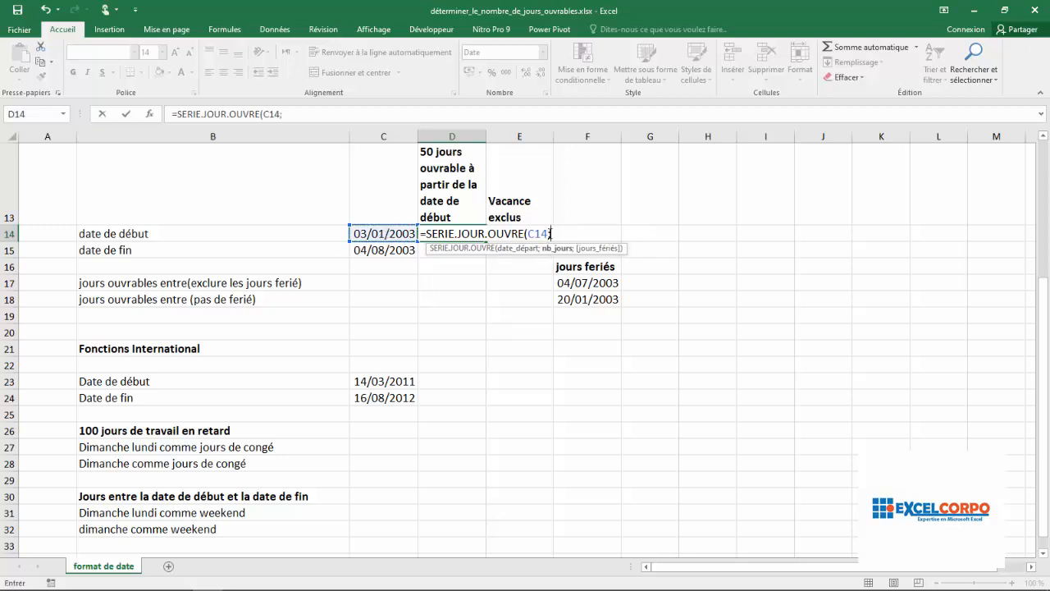
pyautogui.write('50')
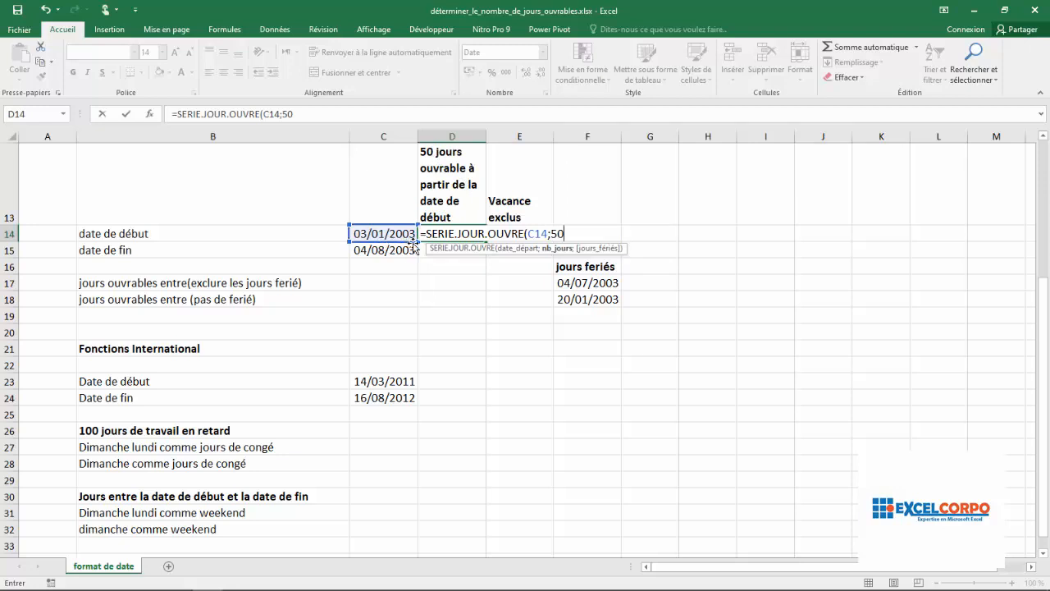
pyautogui.write(')')
pyautogui.press('Return')
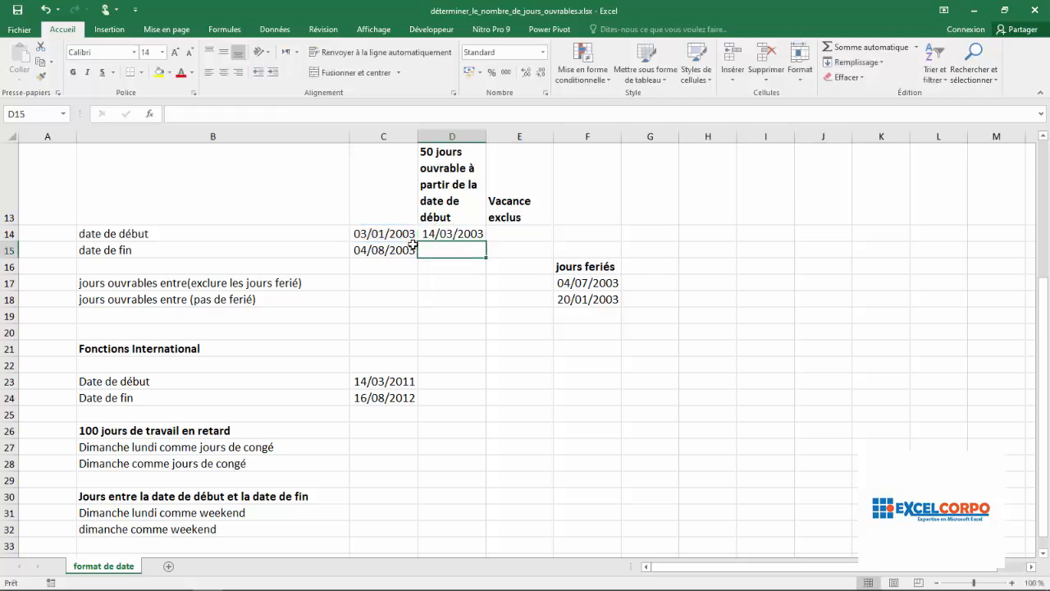
# Review the formula in D14 alongside the start date and the two holiday dates in F17:F18
pyautogui.click(473, 236)
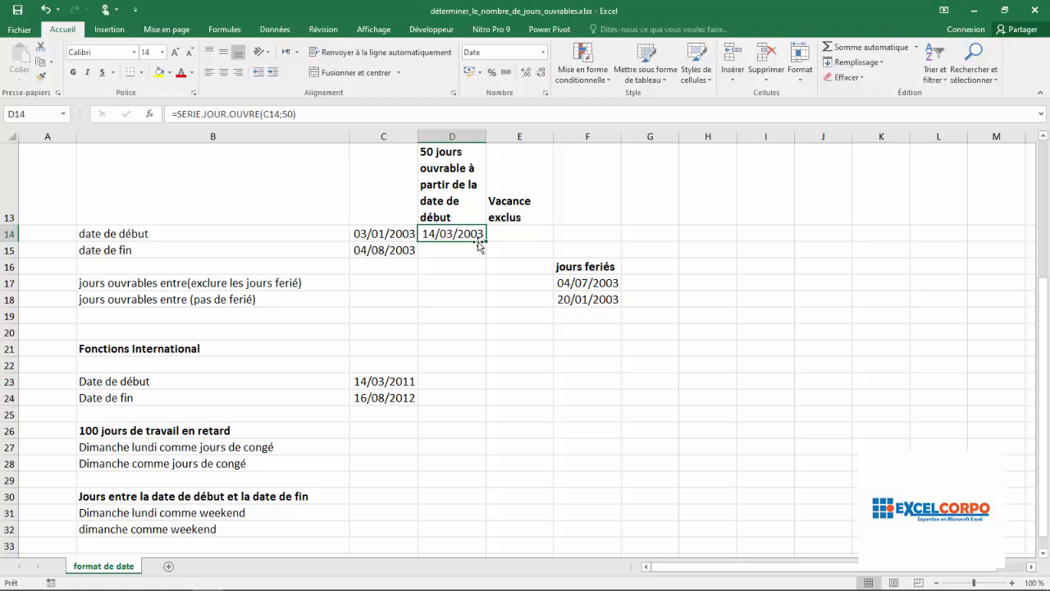
pyautogui.click(388, 233)
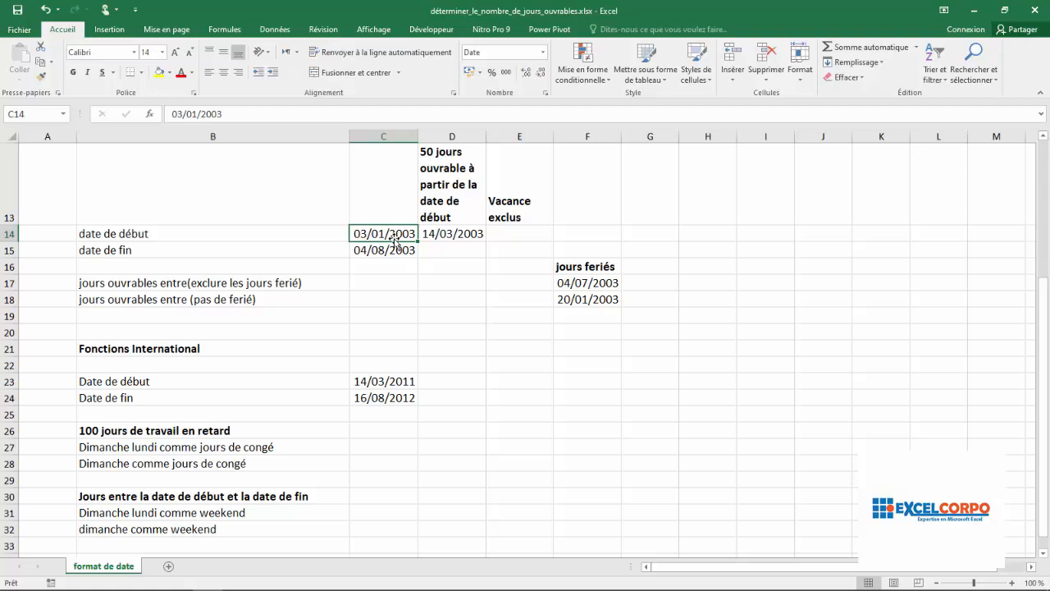
pyautogui.click(608, 288)
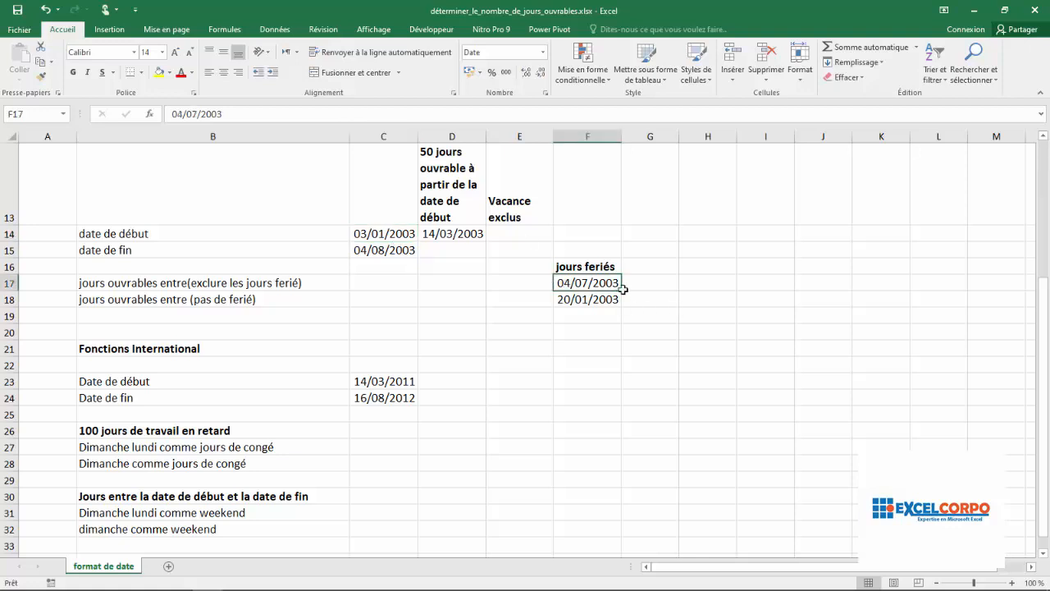
pyautogui.click(599, 299)
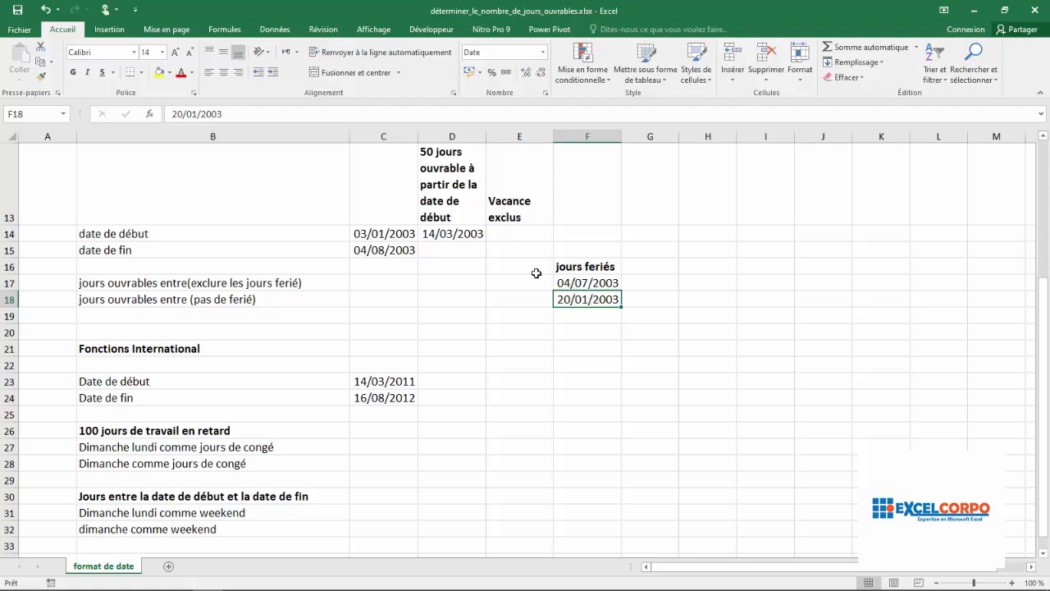
pyautogui.click(454, 248)
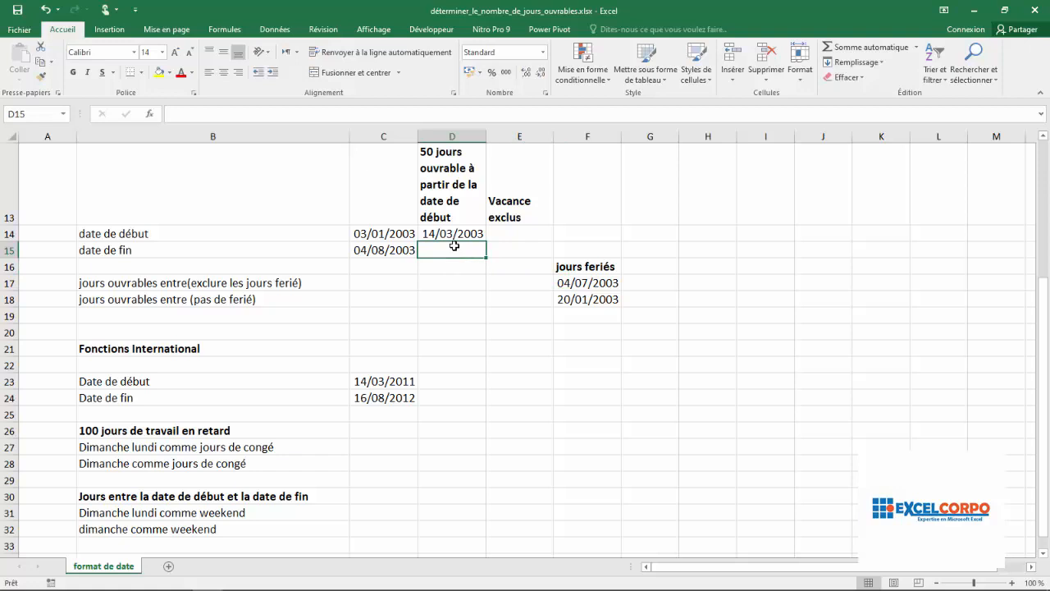
# Enter =SERIE.JOUR.OUVRE(C14;50;F17:F18) in E14 under Vacance exclus to leave the listed holidays out of the 50 working days
pyautogui.click(531, 231)
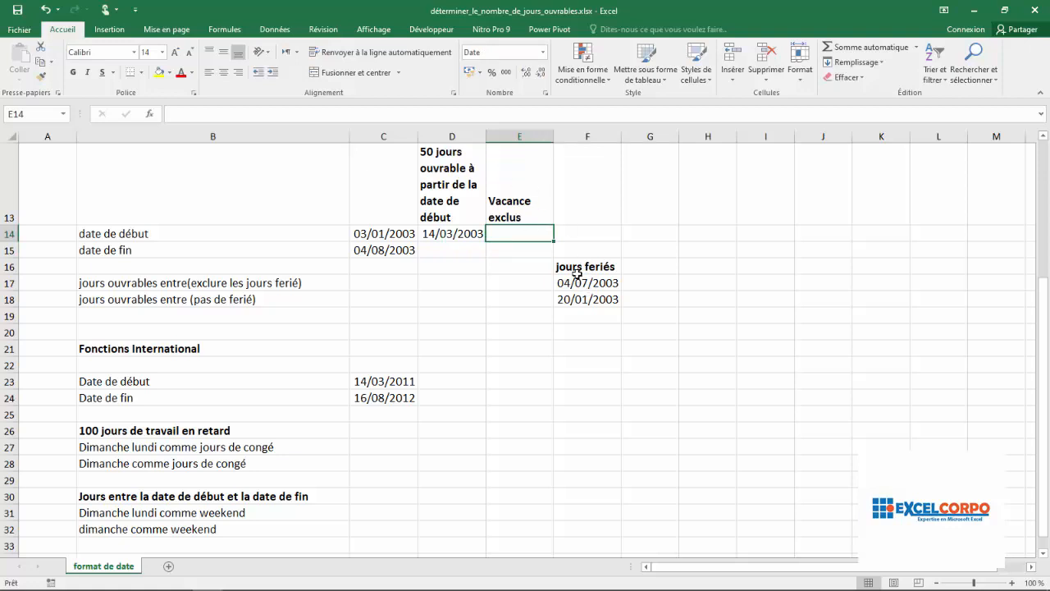
pyautogui.write('=ser')
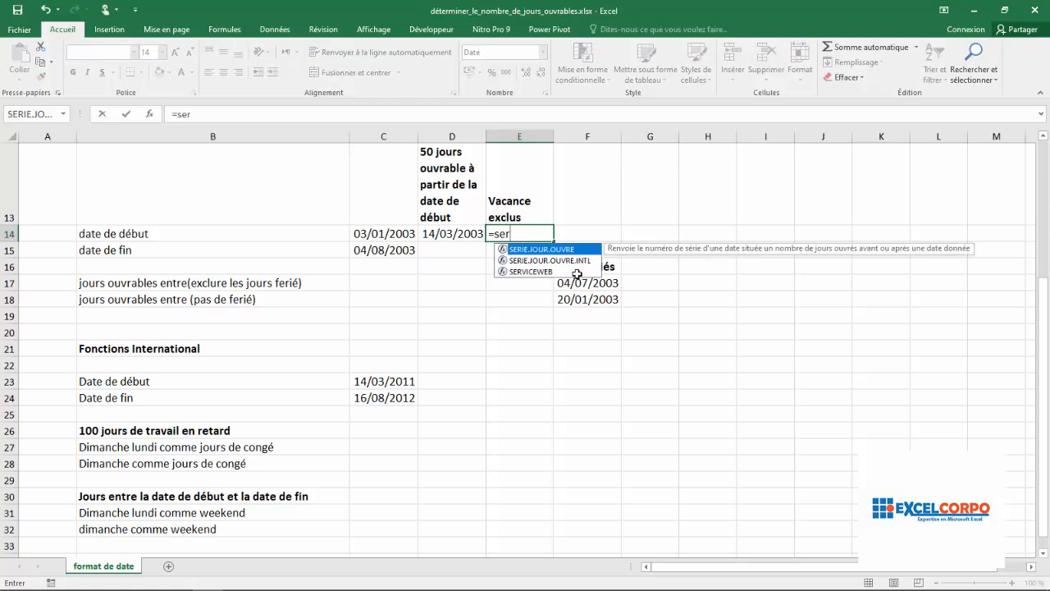
pyautogui.doubleClick(542, 249)
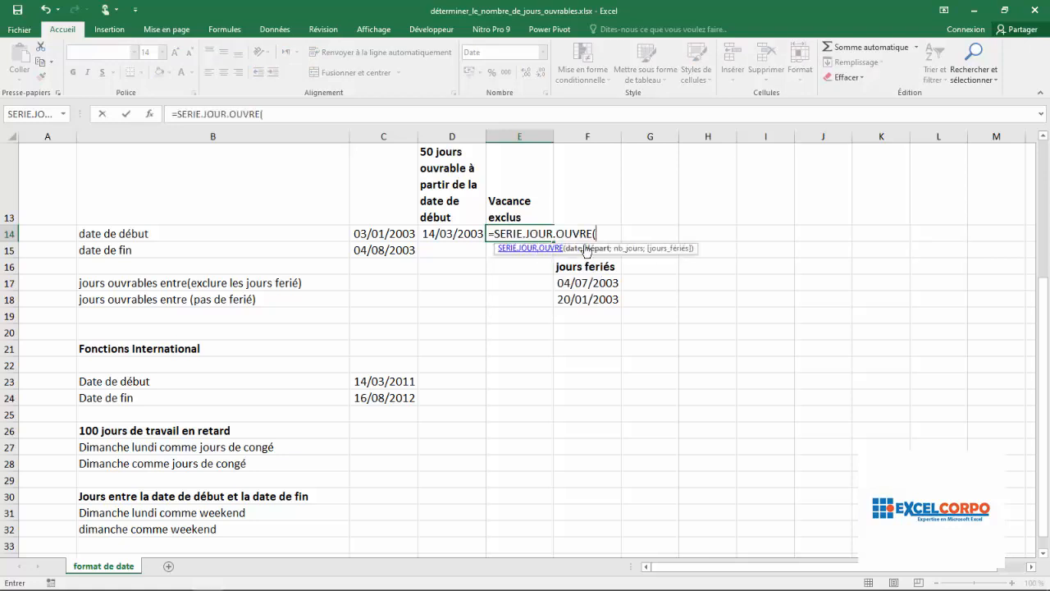
pyautogui.click(379, 234)
pyautogui.write(';')
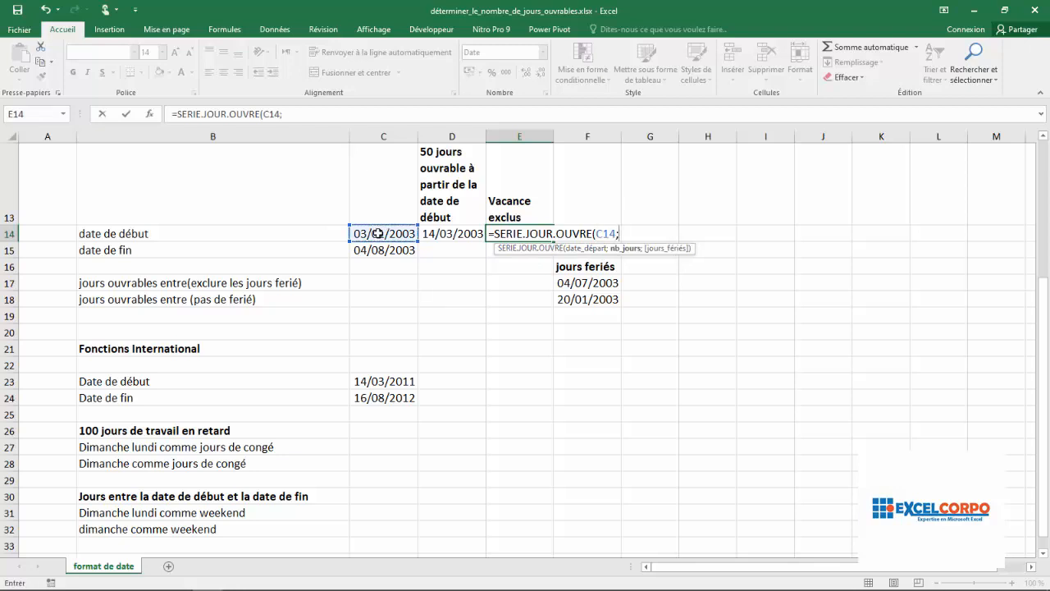
pyautogui.write('50;')
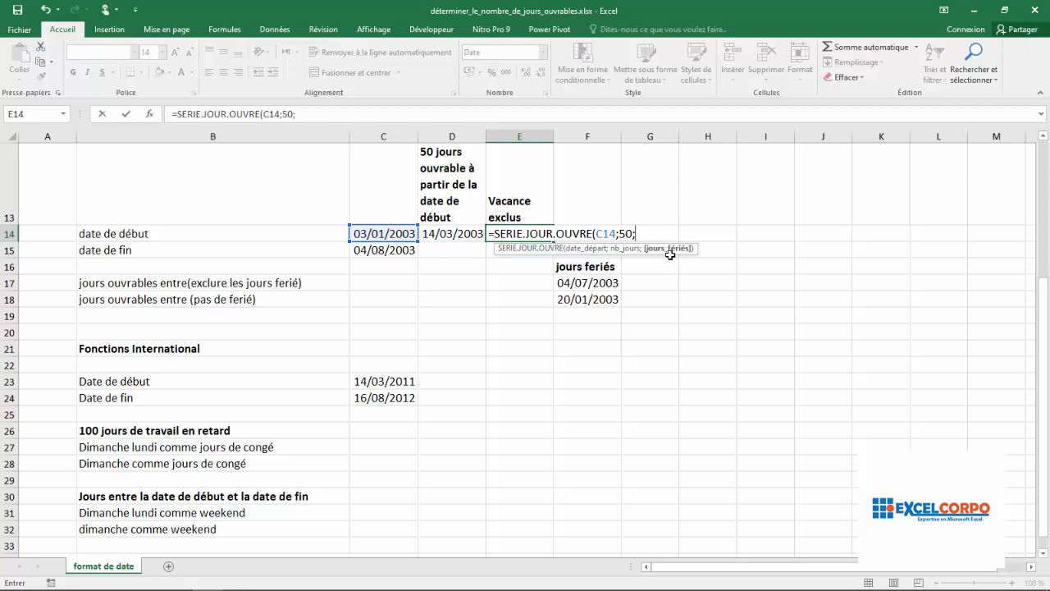
pyautogui.click(585, 284)
pyautogui.moveTo(584, 284); pyautogui.dragTo(587, 291)
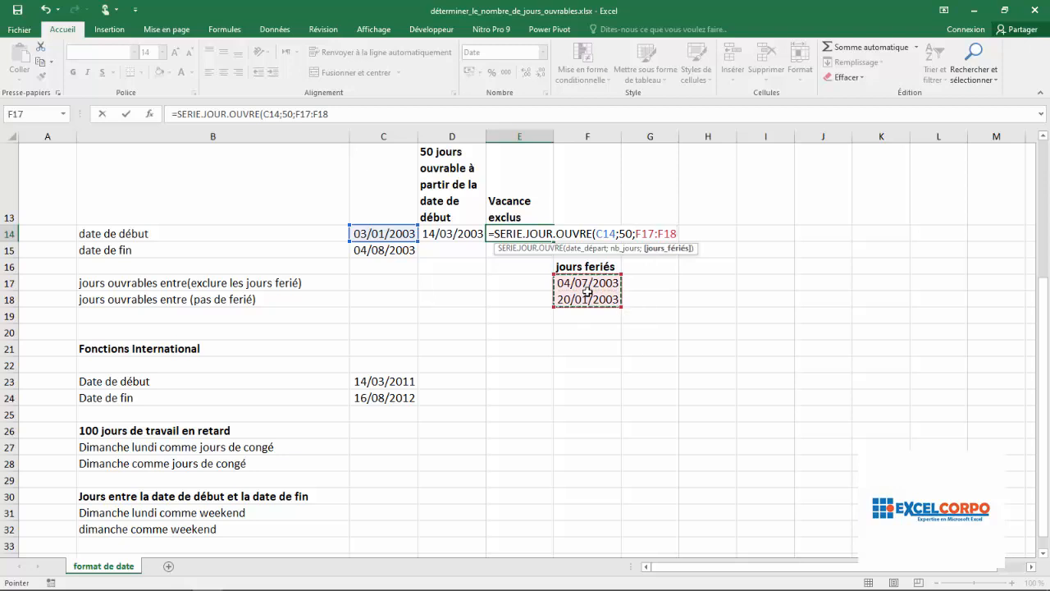
pyautogui.write(')')
pyautogui.press('Return')
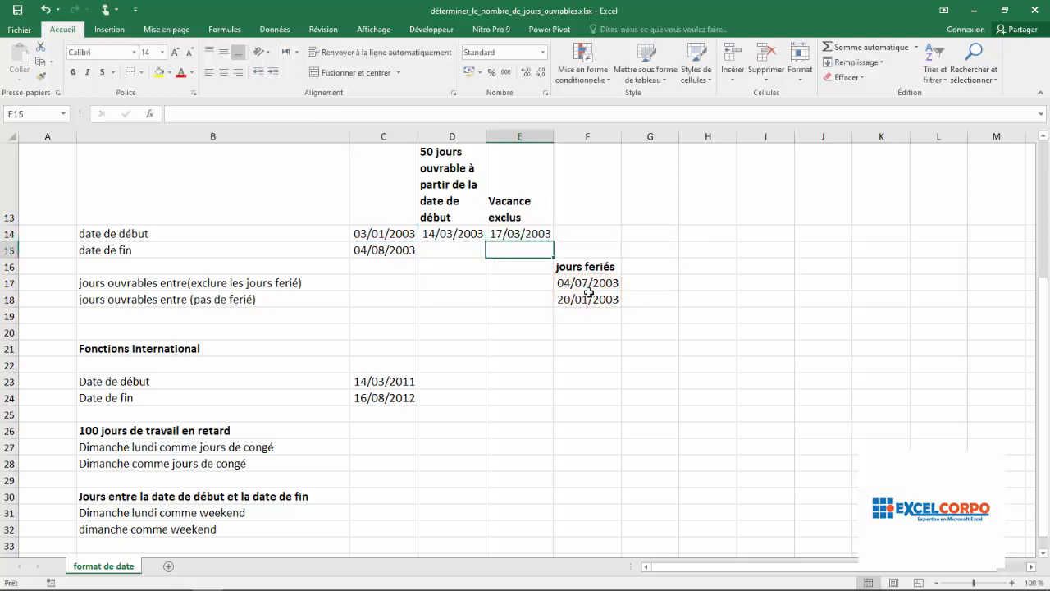
# Compare the holiday-excluded date in E14 with the start date and the two holidays under jours feriés
pyautogui.click(522, 235)
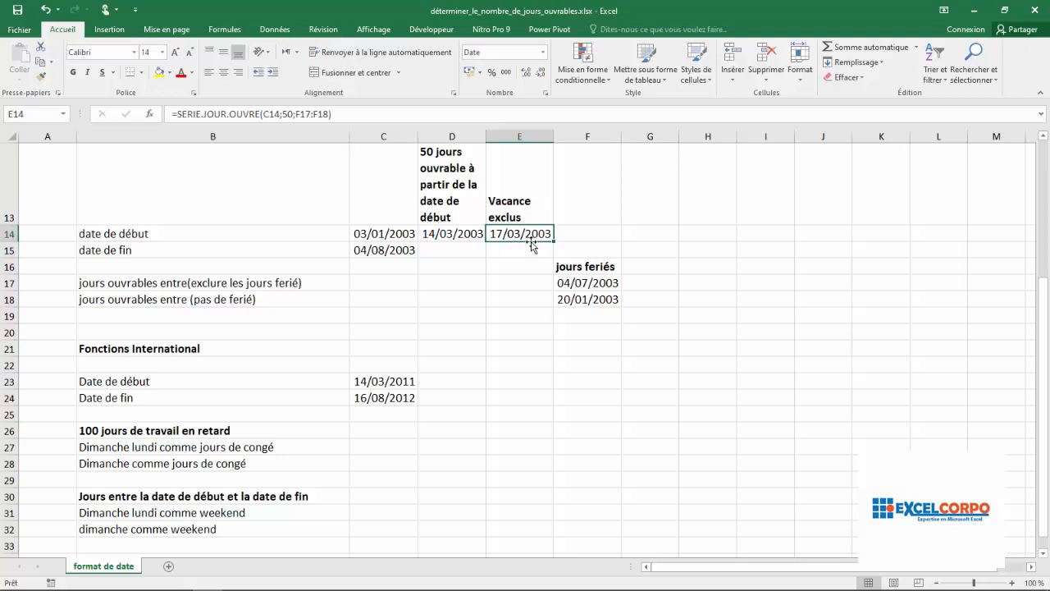
pyautogui.click(380, 235)
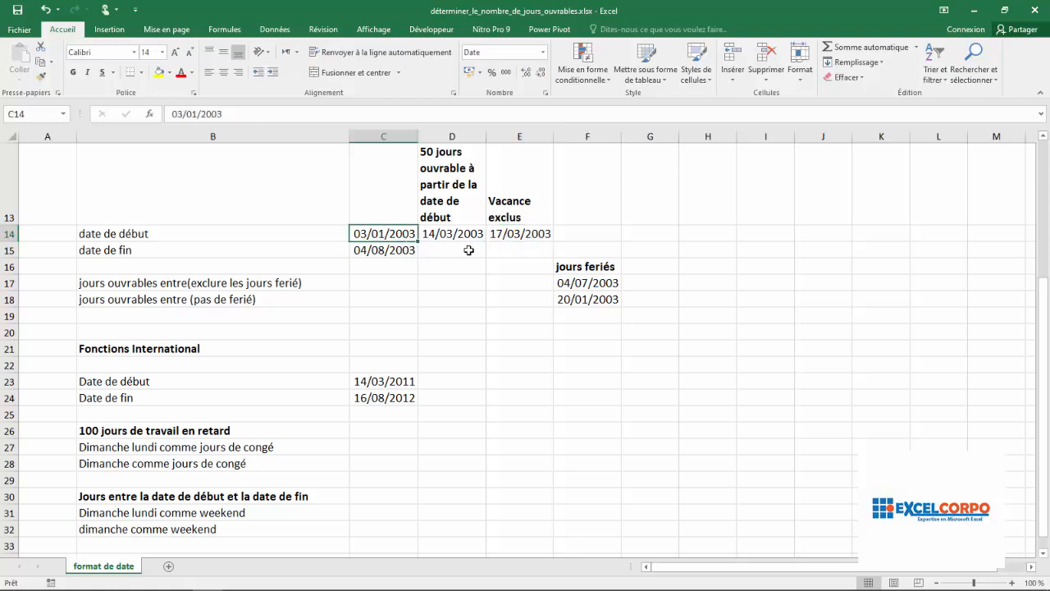
pyautogui.click(538, 236)
pyautogui.click(597, 287)
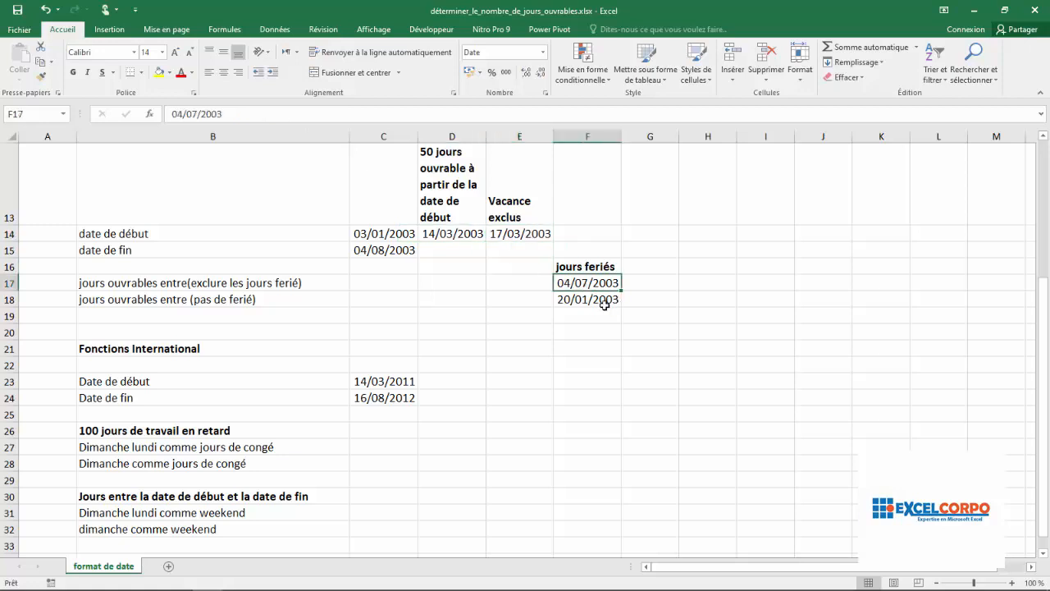
pyautogui.click(590, 300)
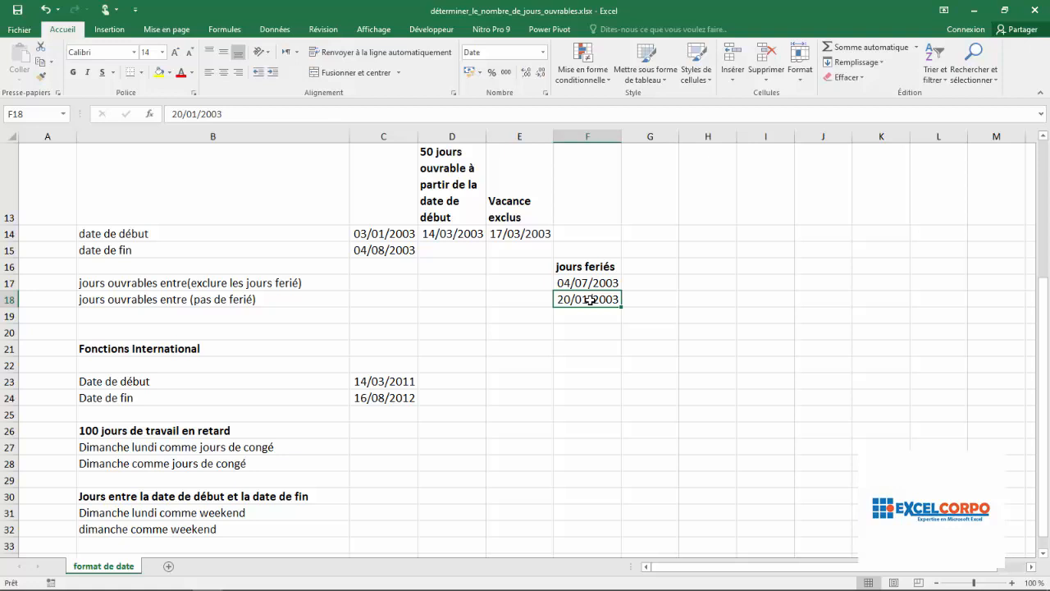
pyautogui.moveTo(589, 284); pyautogui.dragTo(589, 298)
pyautogui.click(588, 296)
pyautogui.click(588, 279)
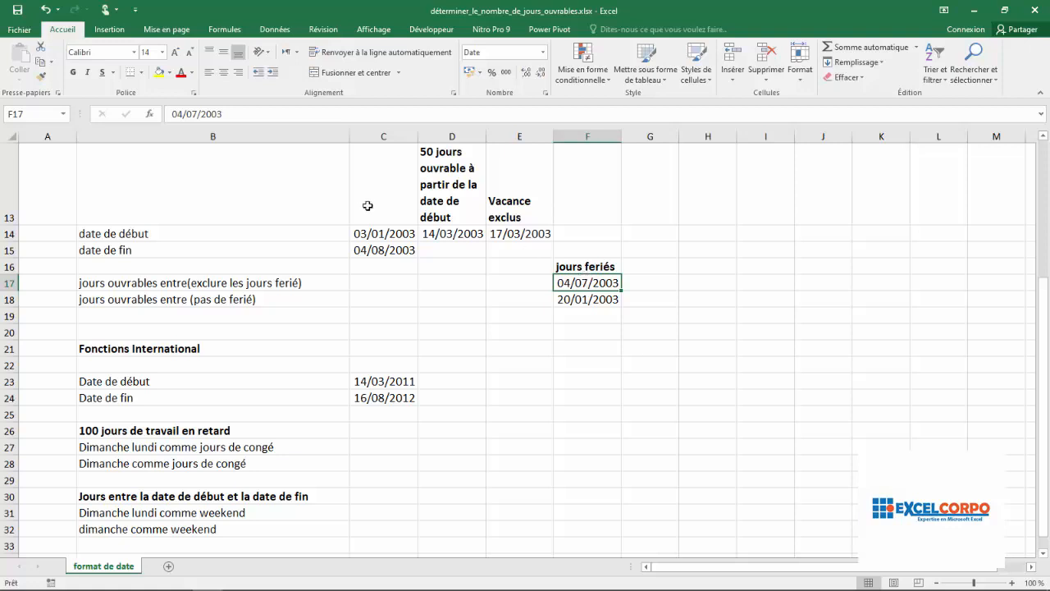
# Review the start date in C14 and the holiday-excluding formula in E14
pyautogui.click(371, 233)
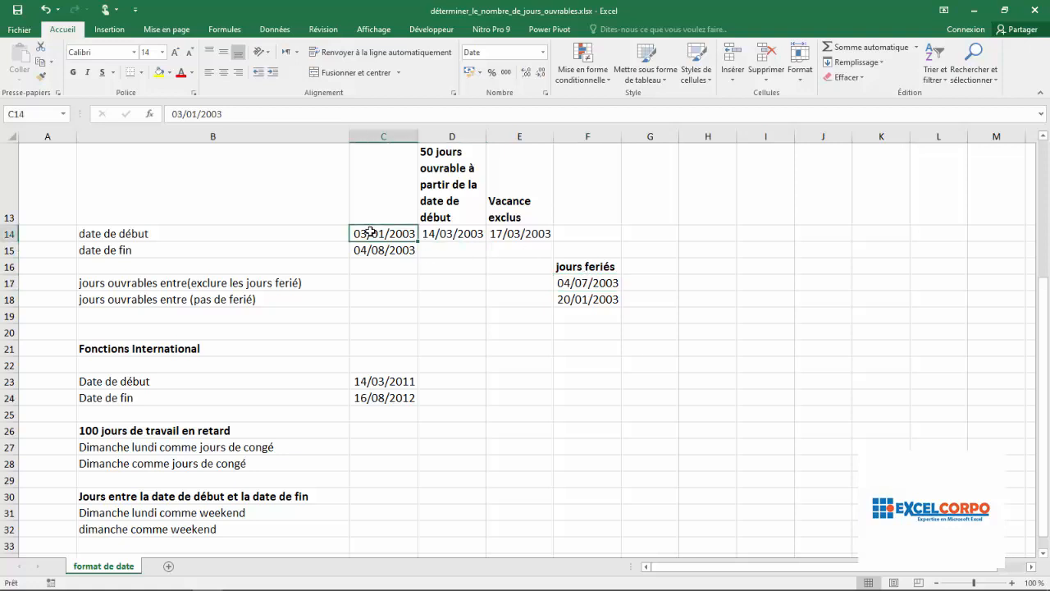
pyautogui.click(528, 233)
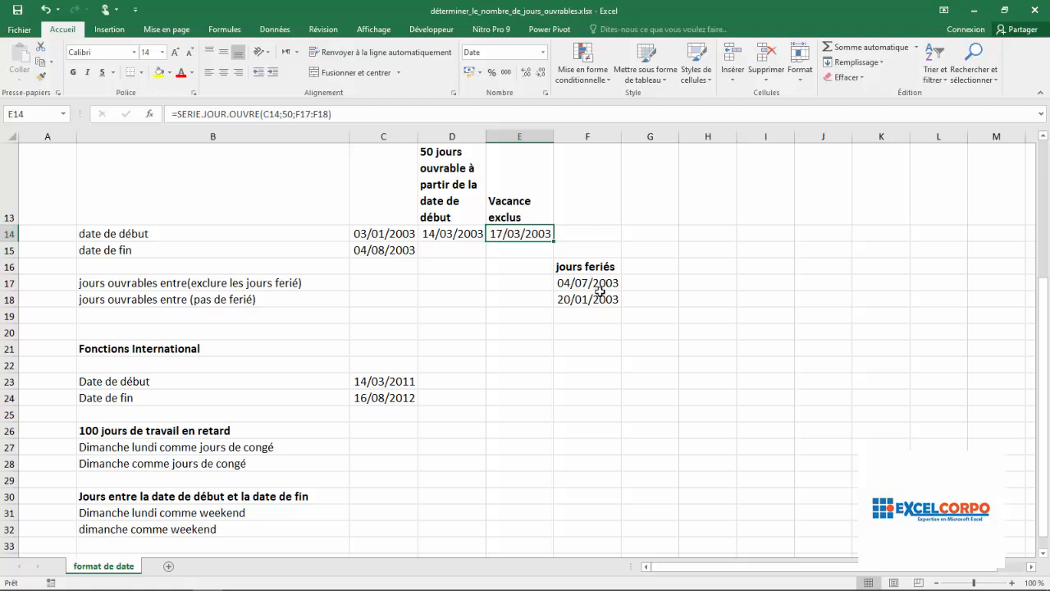
pyautogui.click(679, 315)
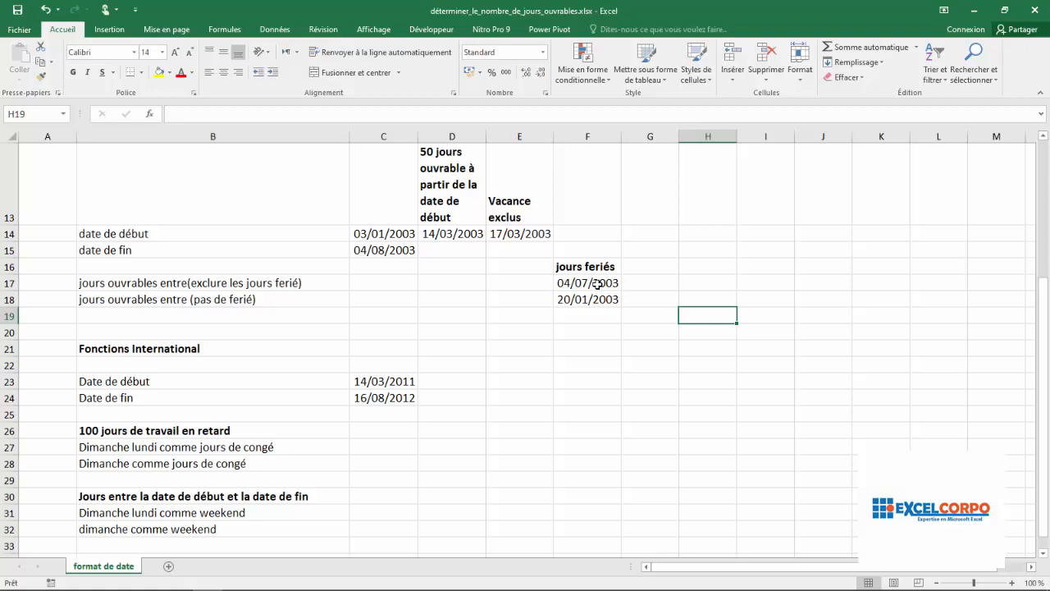
# Find SERIE.JOUR.OUVRE.INTL among the Date & Heure functions from cell E25 and open its arguments
pyautogui.click(521, 410)
pyautogui.click(150, 114)
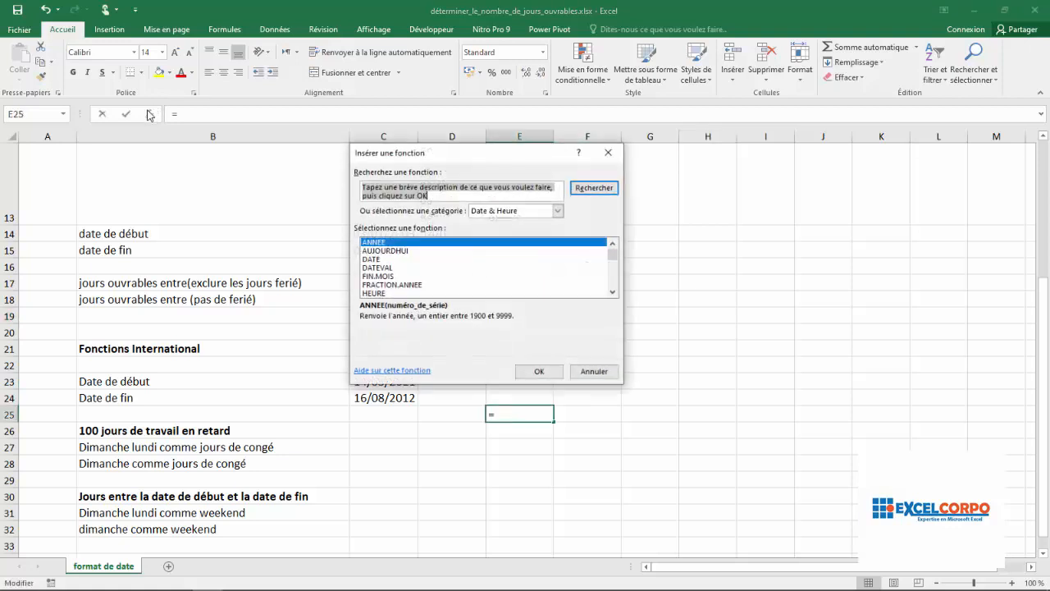
pyautogui.click(380, 253)
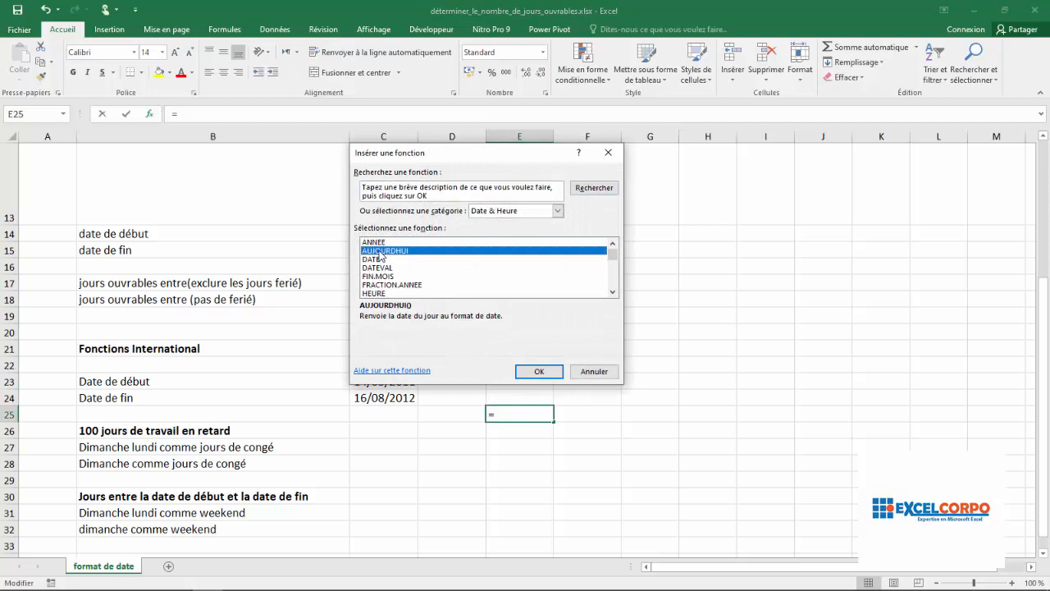
pyautogui.press('Down')
pyautogui.press('Down')
pyautogui.press('Down')
pyautogui.press('Down')
pyautogui.press('Down')
pyautogui.press('Down')
pyautogui.press('Down')
pyautogui.press('Down')
pyautogui.press('Down')
pyautogui.press('Down')
pyautogui.press('Down')
pyautogui.press('Down')
pyautogui.press('Down')
pyautogui.press('Down')
pyautogui.press('Down')
pyautogui.press('Down')
pyautogui.press('Down')
pyautogui.press('Down')
pyautogui.press('Down')
pyautogui.press('Down')
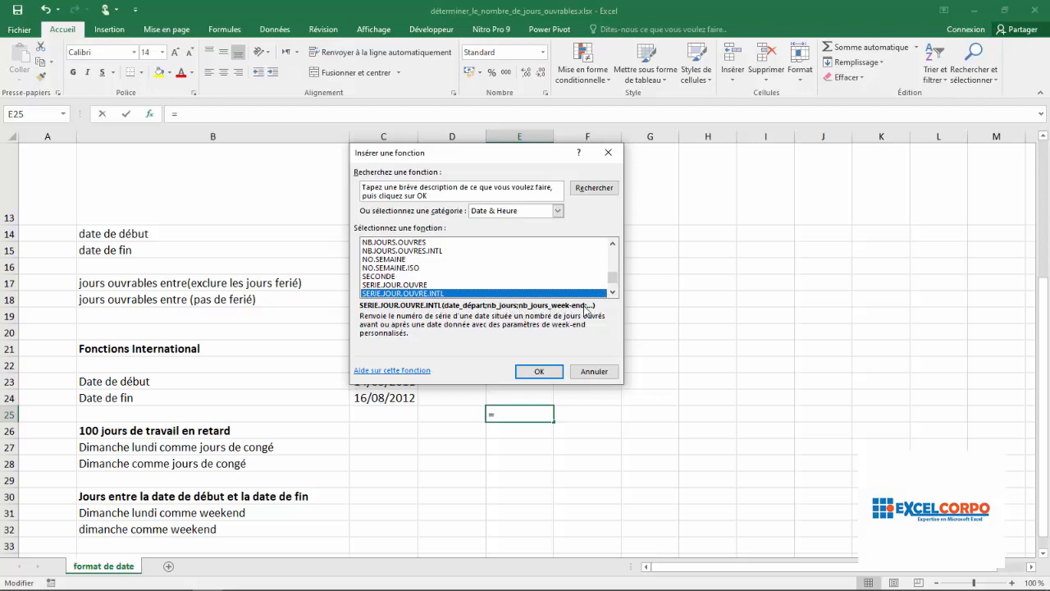
pyautogui.click(544, 372)
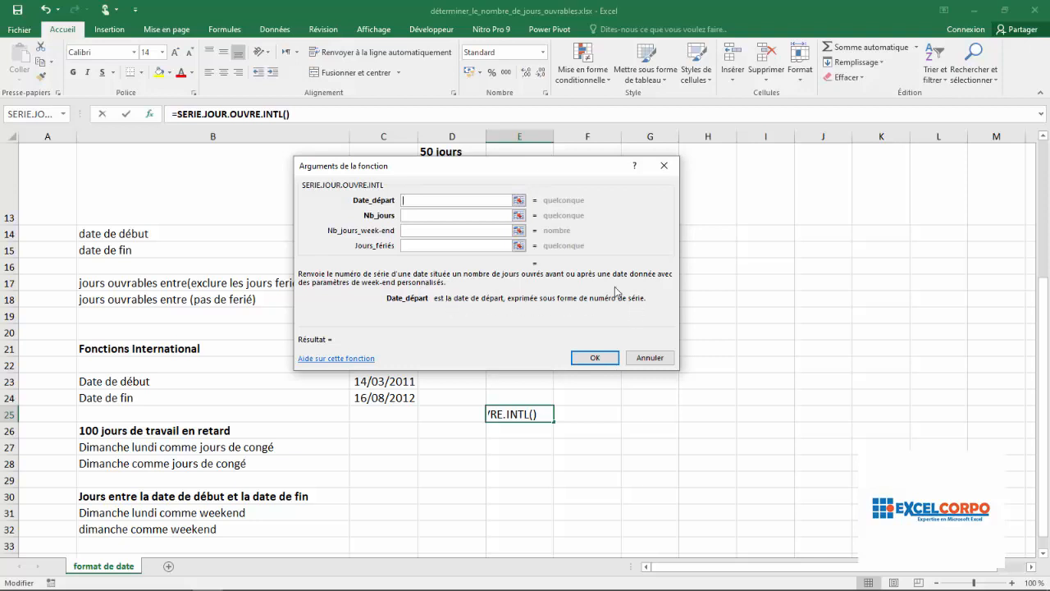
# Read the descriptions of the Nb_jours, Nb_jours_week-end and Jours_fériés arguments, then cancel the function insertion
pyautogui.click(445, 217)
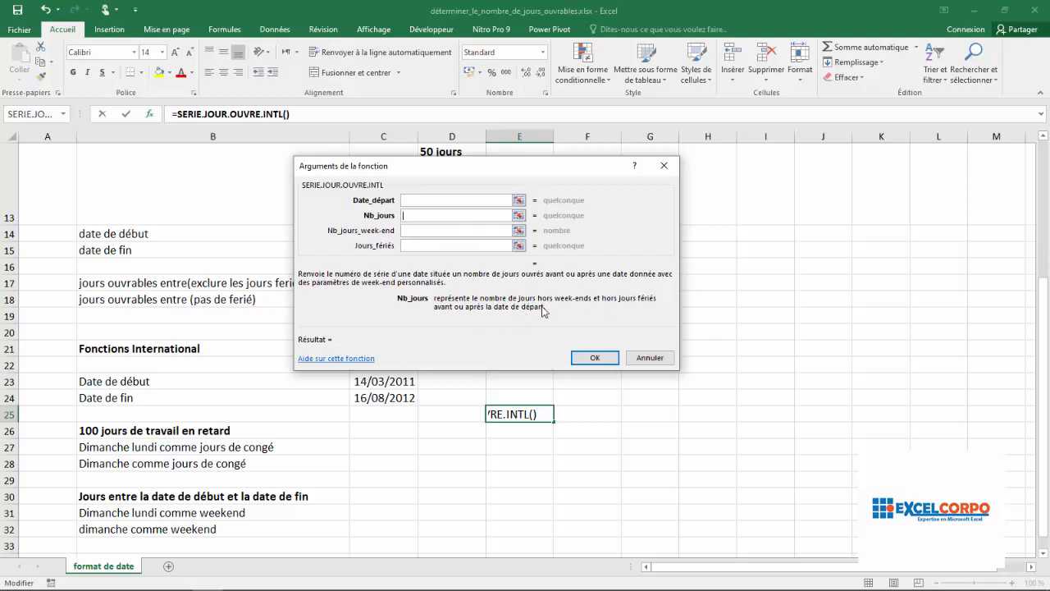
pyautogui.click(415, 230)
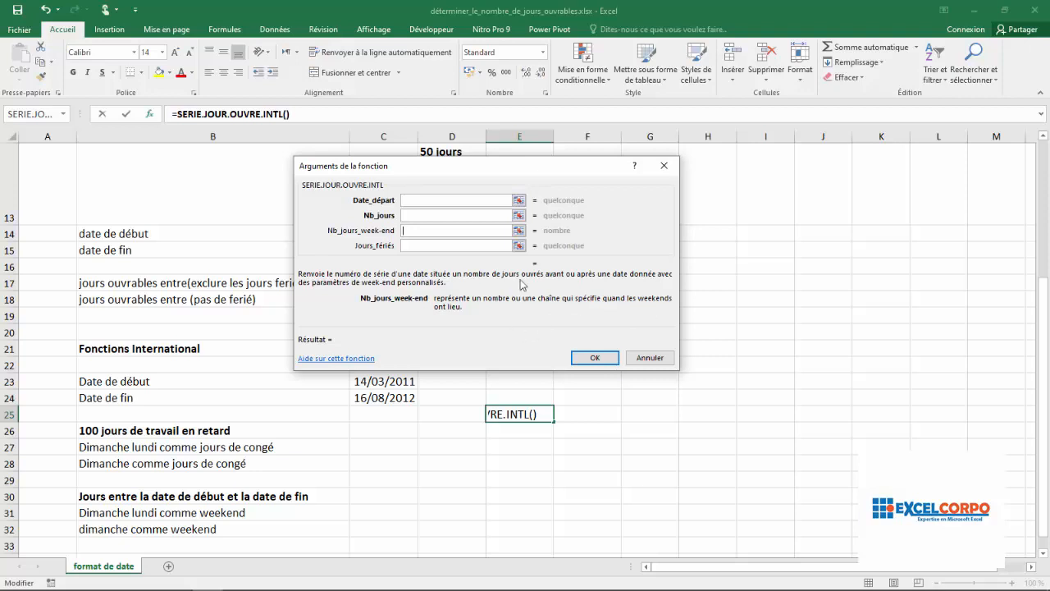
pyautogui.click(457, 245)
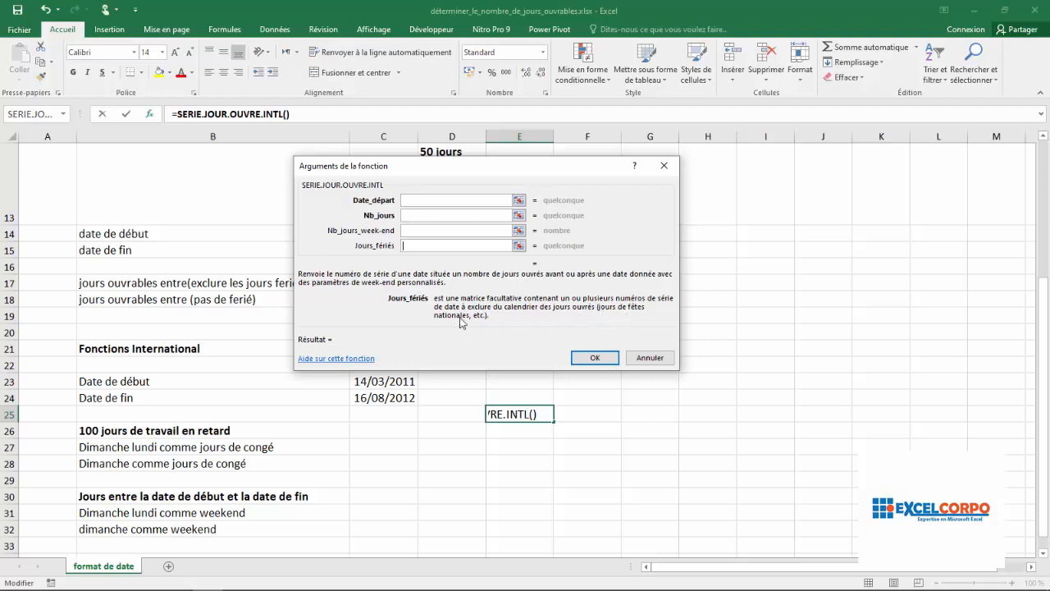
pyautogui.click(650, 362)
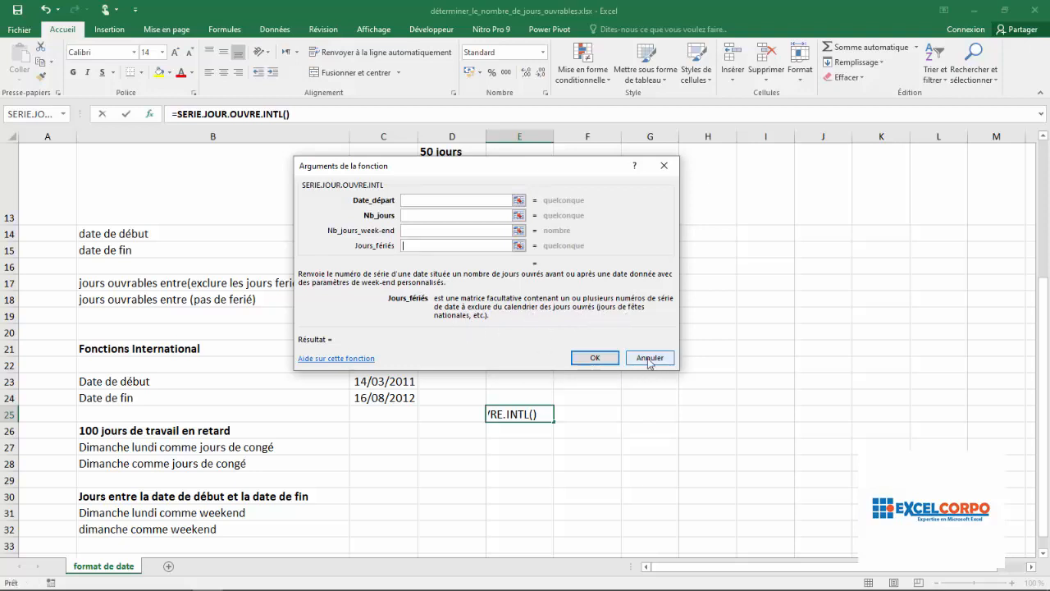
pyautogui.click(577, 362)
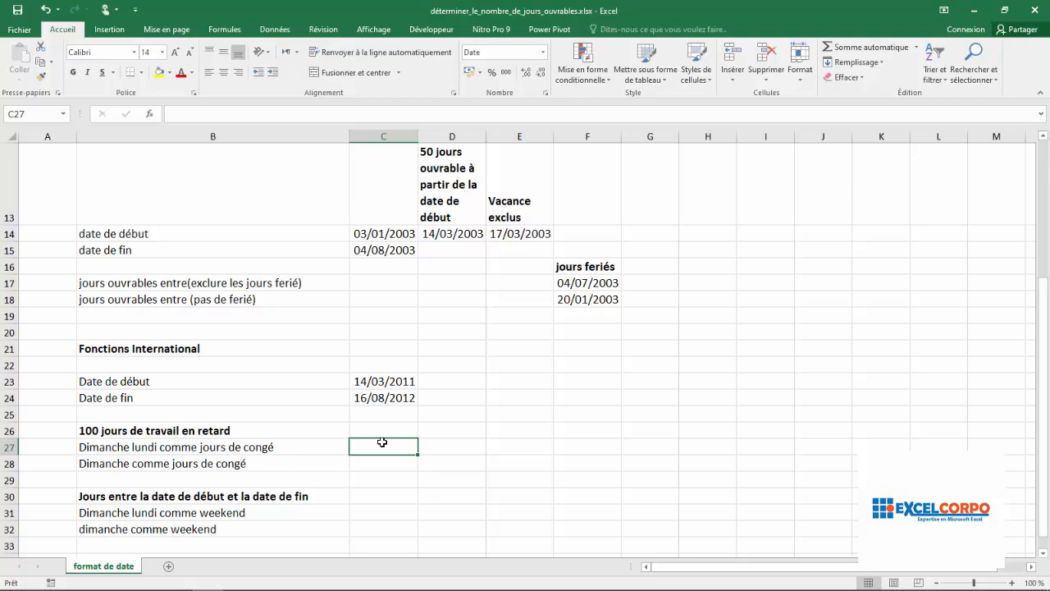
# Enter =SERIE.JOUR.OUVRE.INTL(C23;100;2) in C27 to get the date 100 working days after the start date with Sunday and Monday off
pyautogui.write('=')
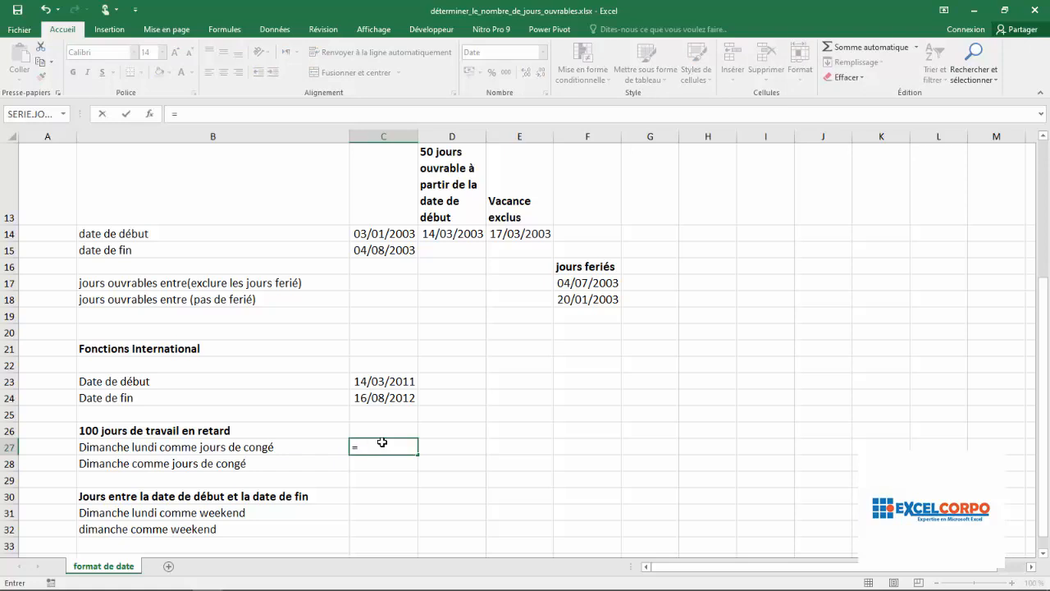
pyautogui.write('ser')
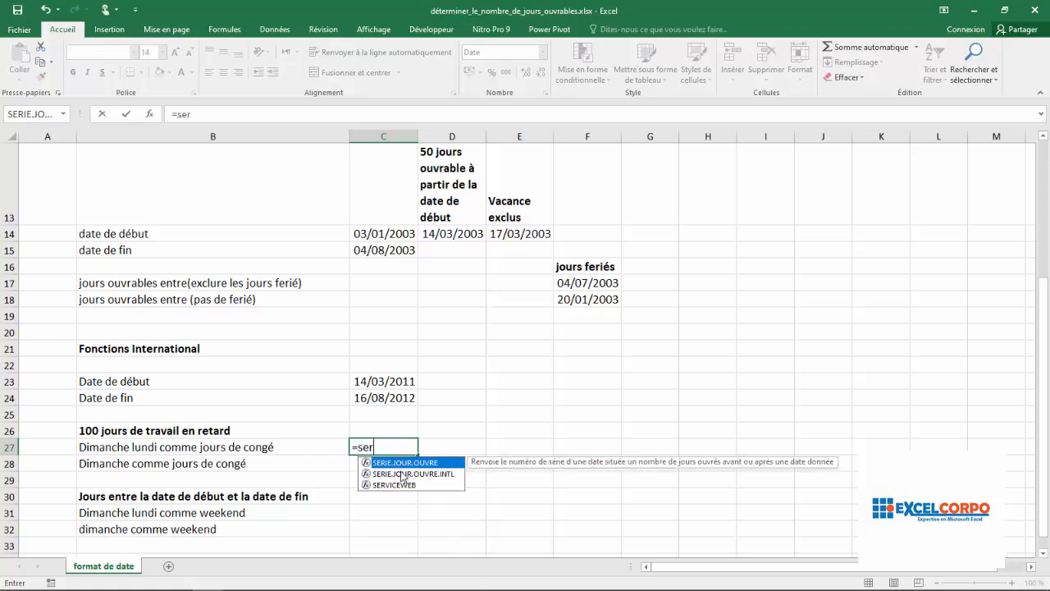
pyautogui.click(402, 474)
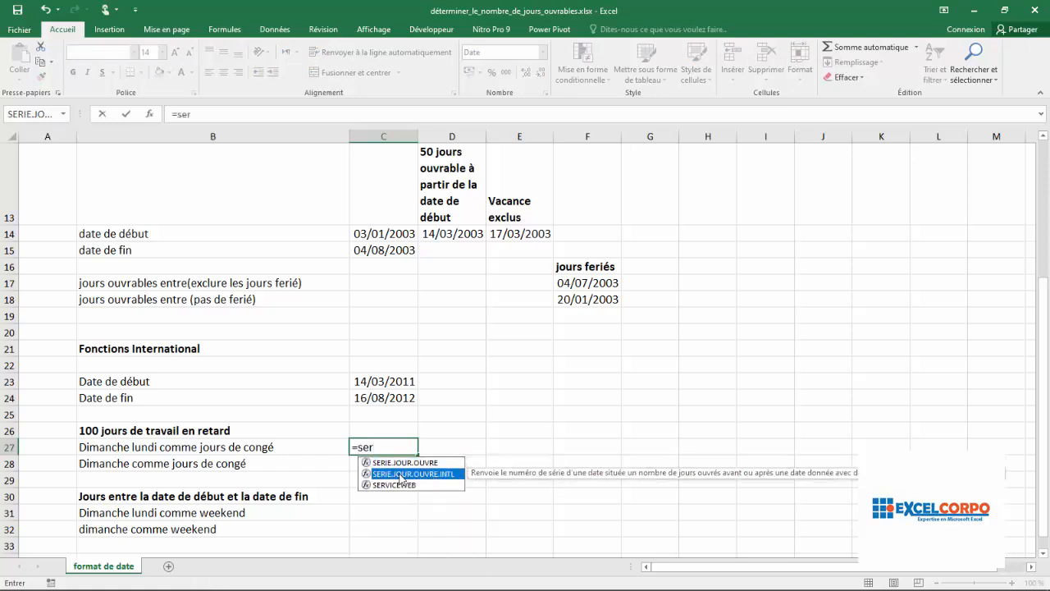
pyautogui.doubleClick(401, 475)
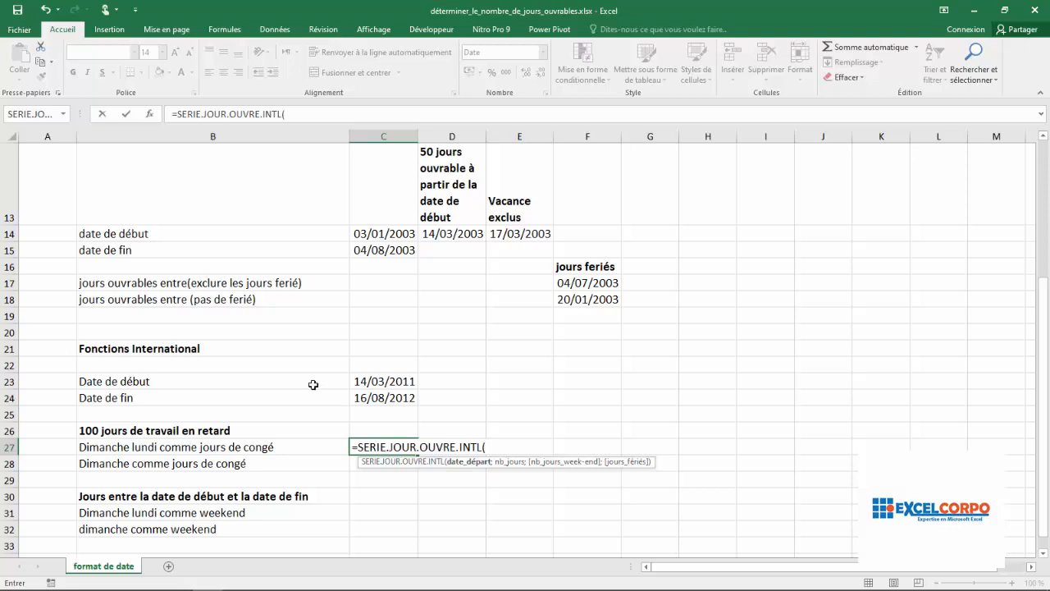
pyautogui.click(396, 381)
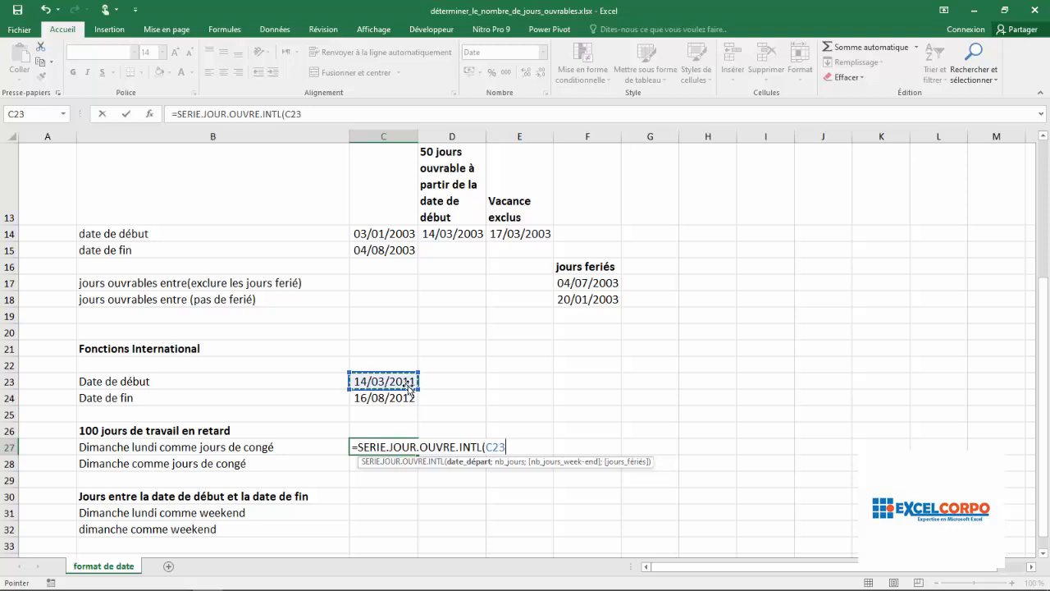
pyautogui.write(';')
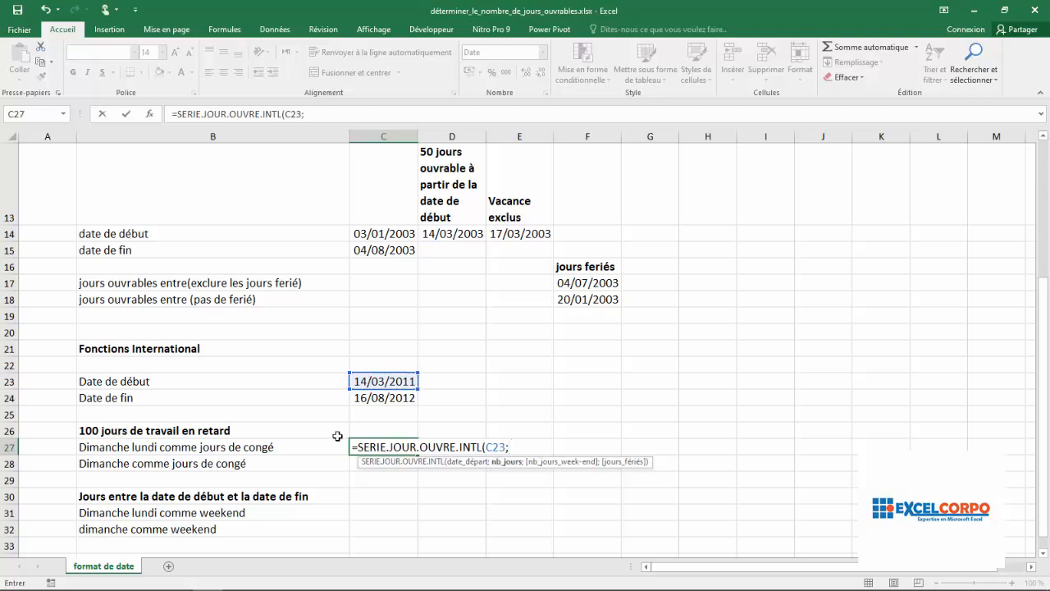
pyautogui.write('100;')
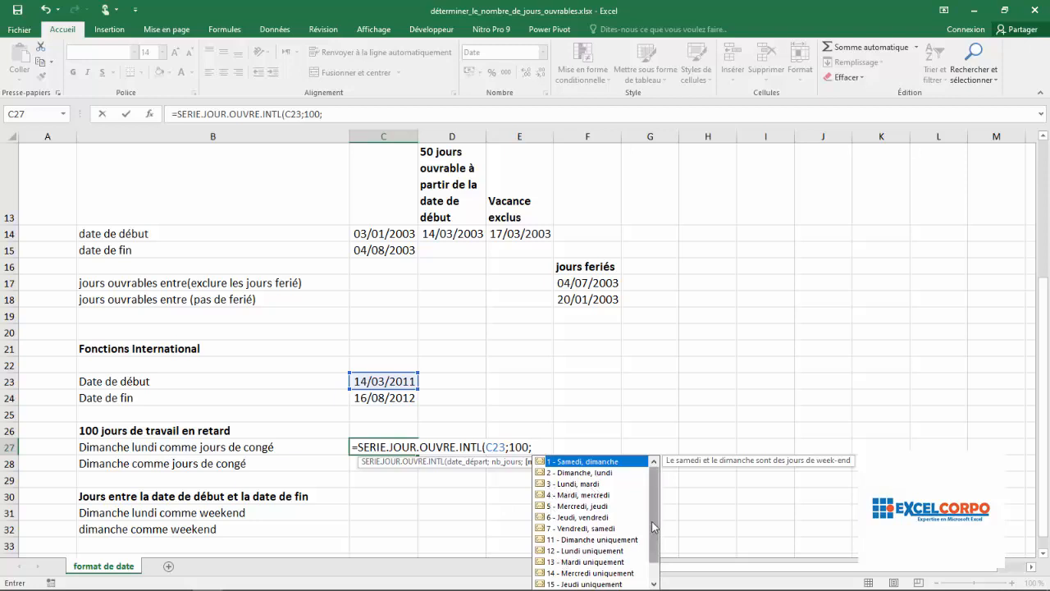
pyautogui.click(659, 566)
pyautogui.moveTo(658, 563); pyautogui.dragTo(654, 509)
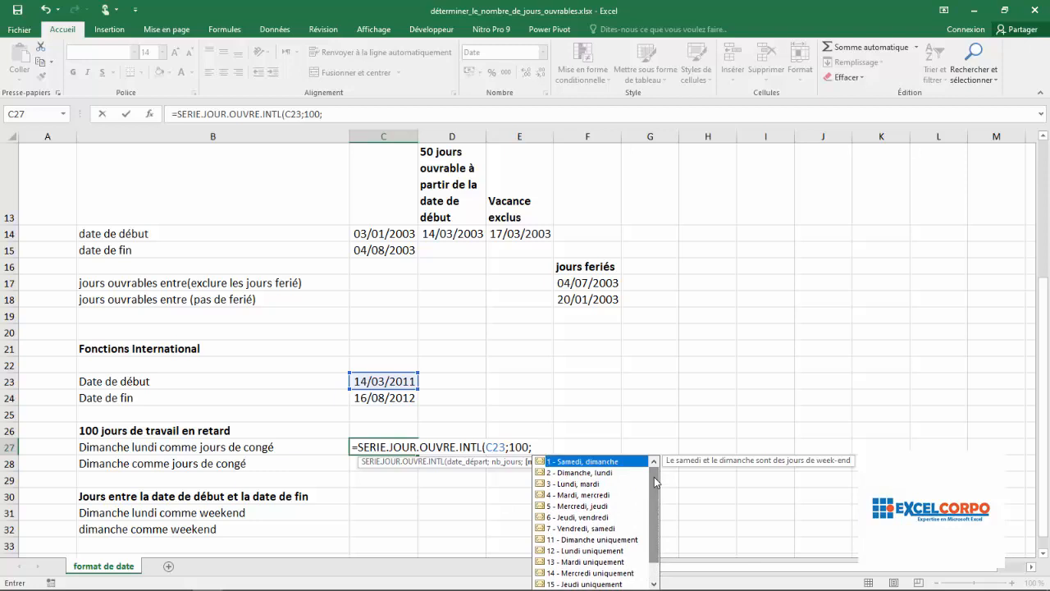
pyautogui.doubleClick(592, 474)
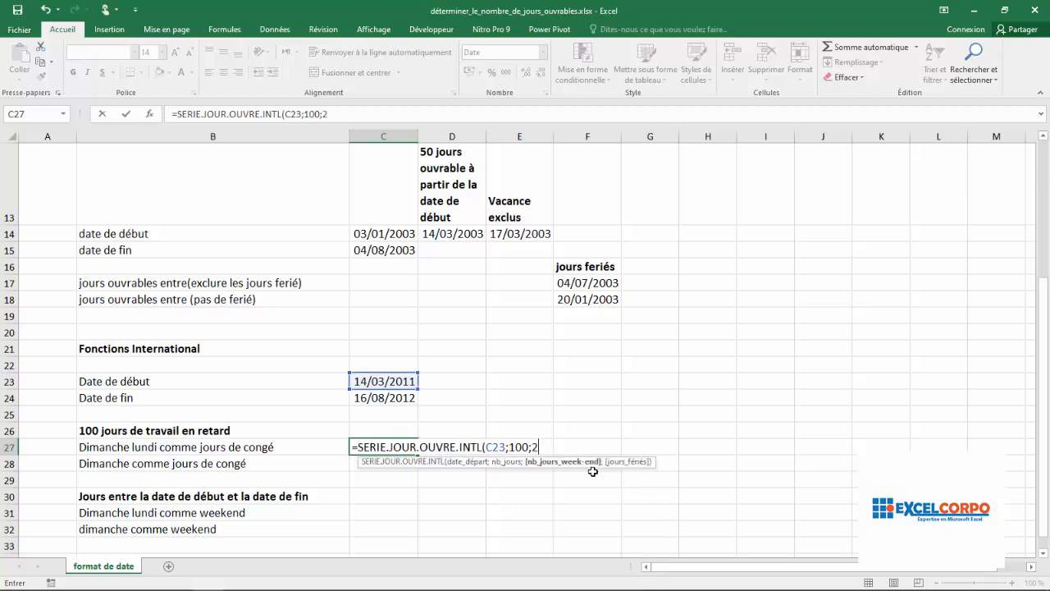
pyautogui.write(')')
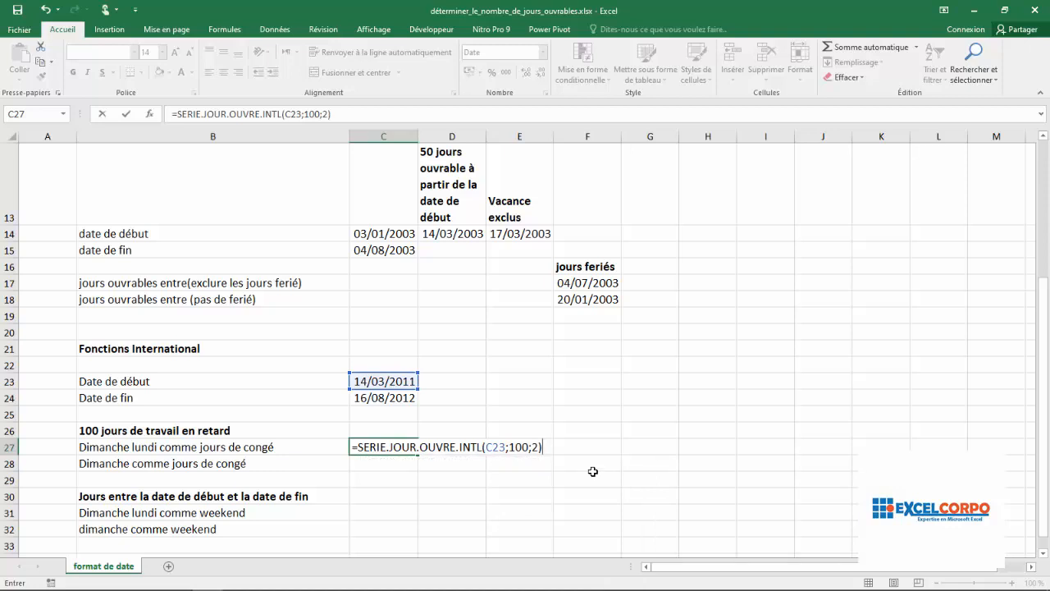
pyautogui.press('Return')
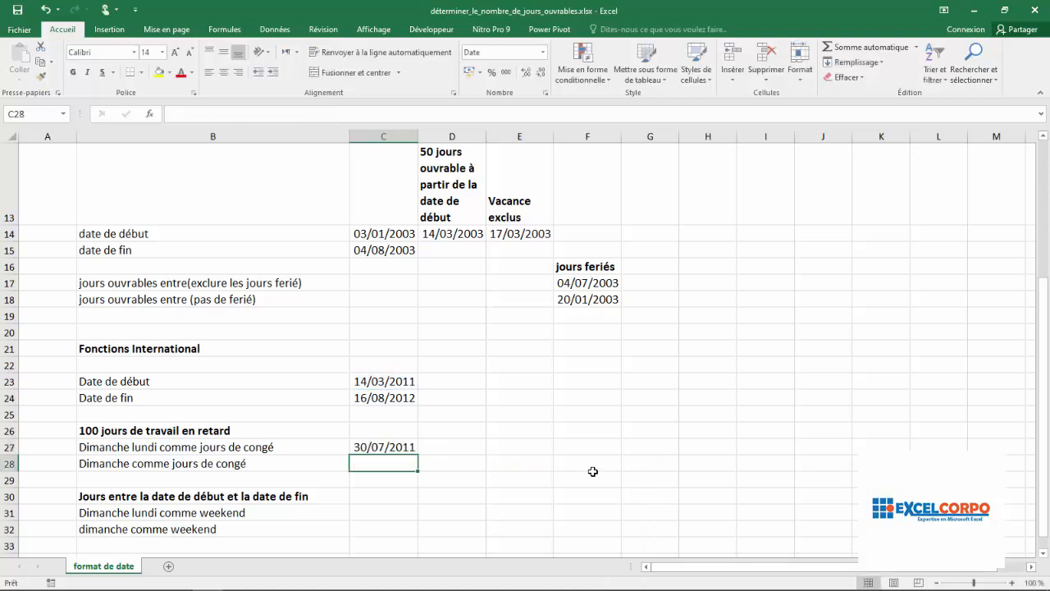
pyautogui.click(401, 448)
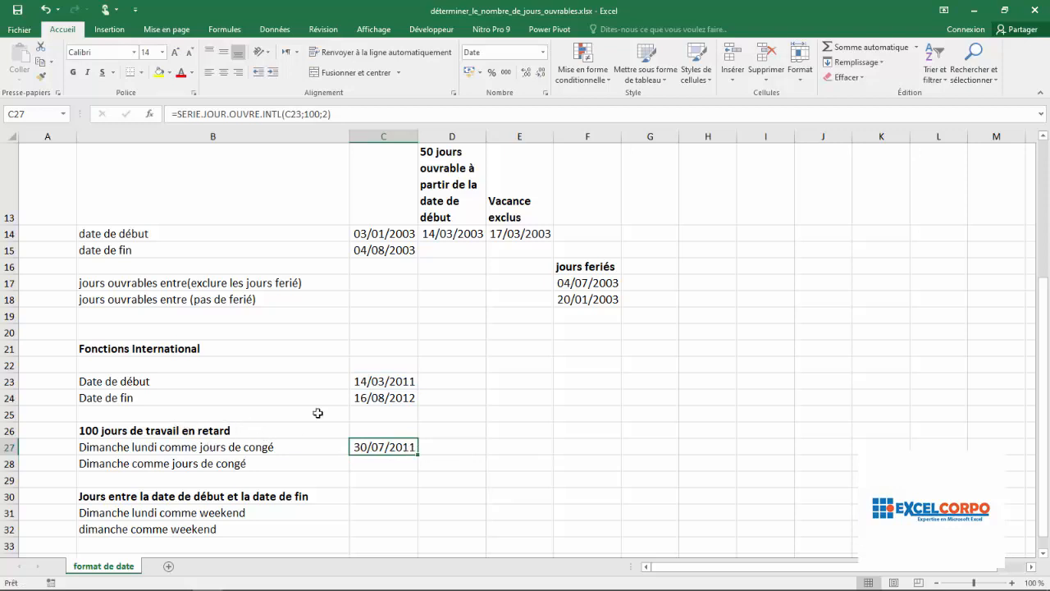
pyautogui.click(371, 382)
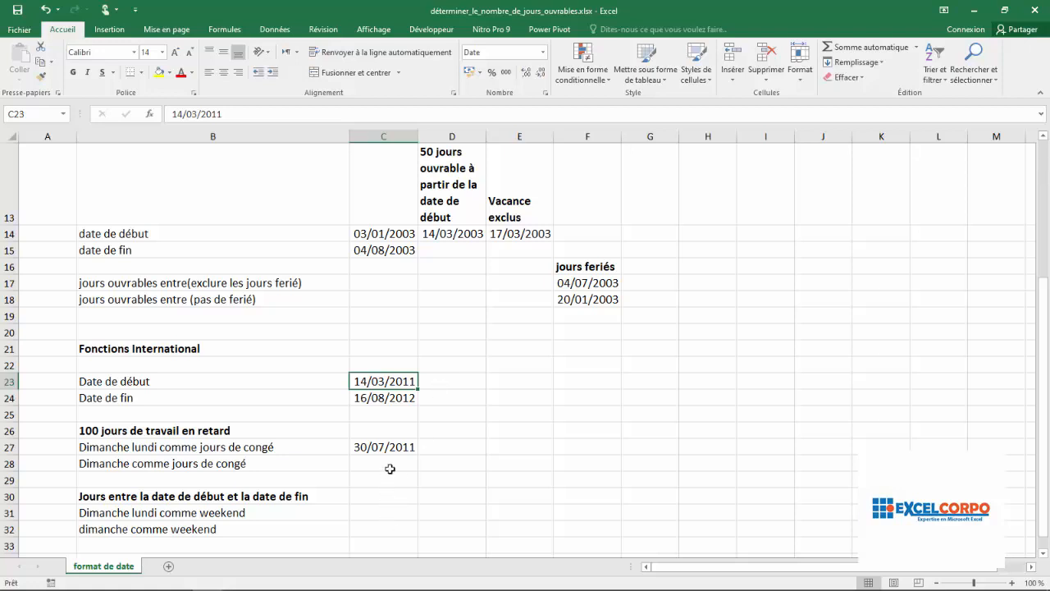
# Enter =SERIE.JOUR.OUVRE.INTL(C23;100;11) in C28 to calculate the date 100 working days after the start date with only Sunday off
pyautogui.click(390, 462)
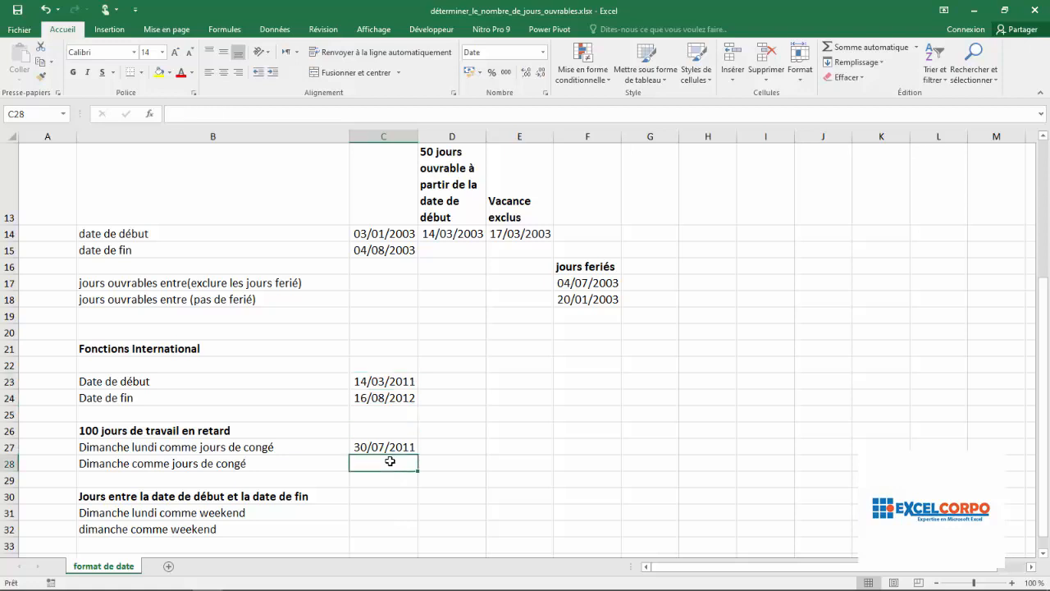
pyautogui.write('=s')
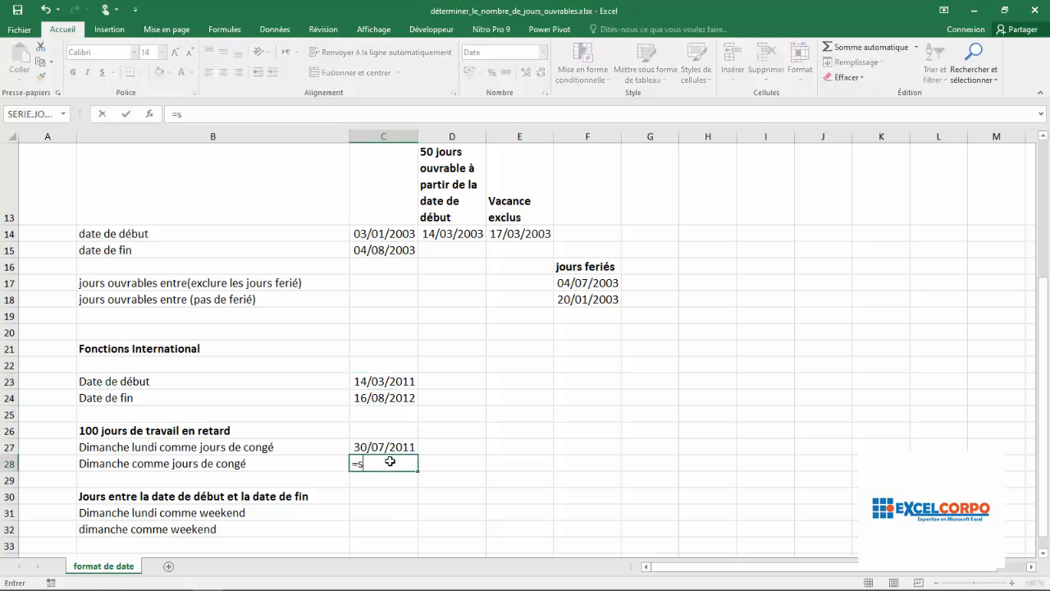
pyautogui.write('erie')
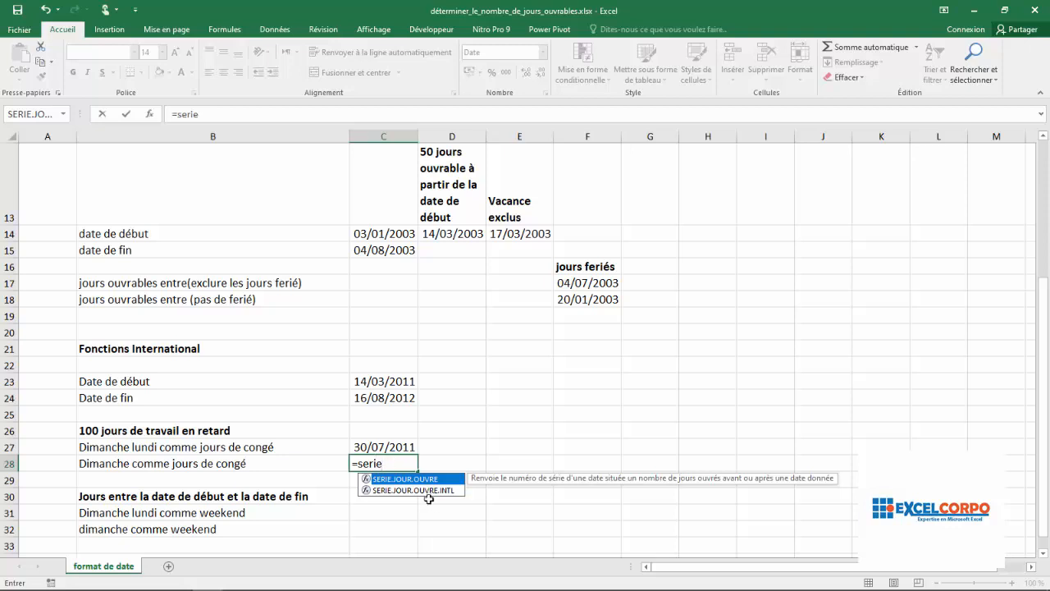
pyautogui.doubleClick(421, 490)
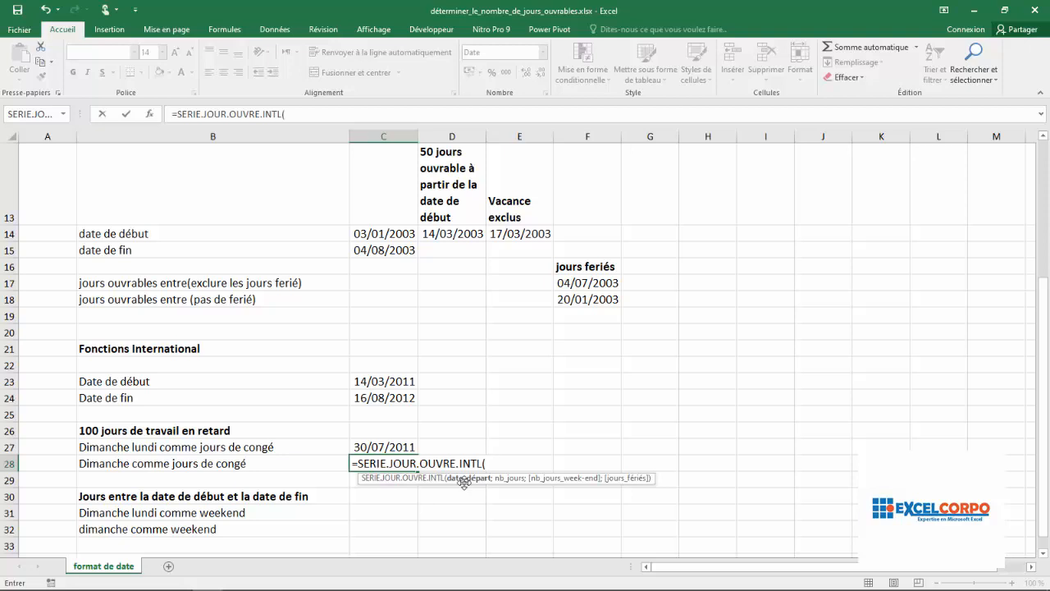
pyautogui.click(387, 380)
pyautogui.write(';')
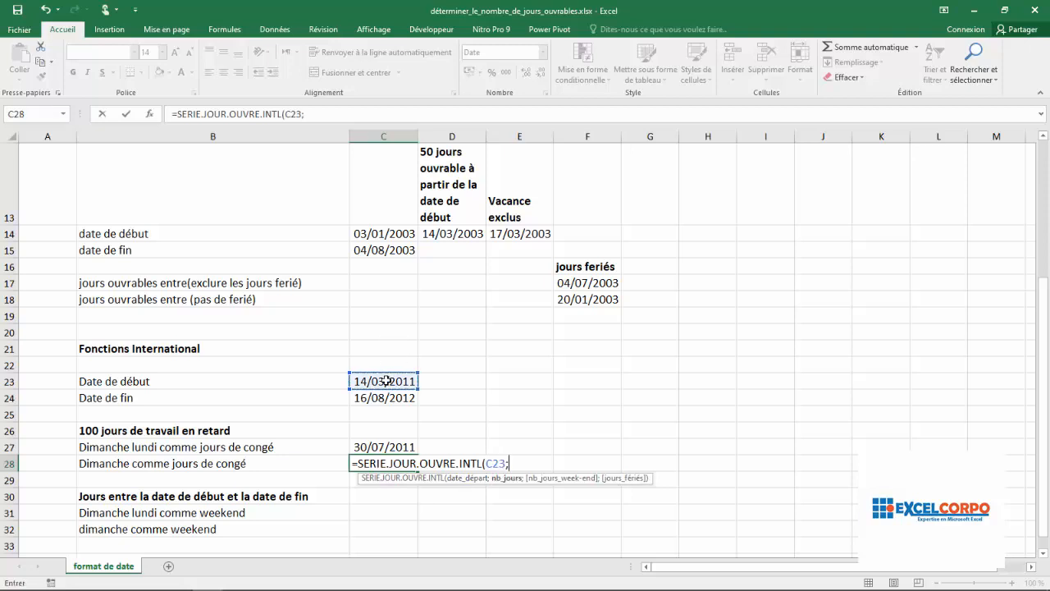
pyautogui.write('100;')
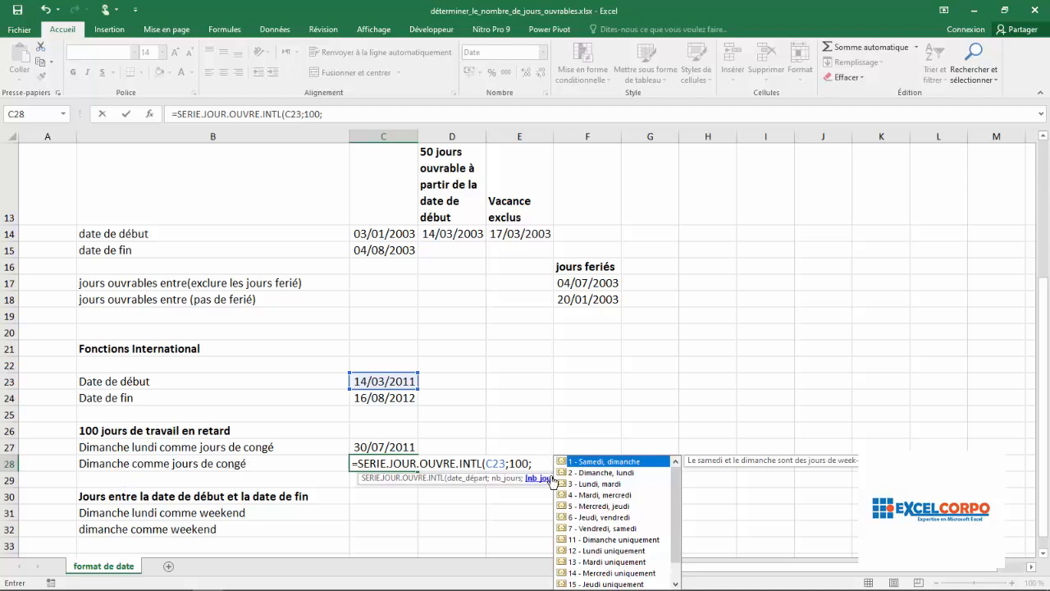
pyautogui.scroll(-1, 678, 505)
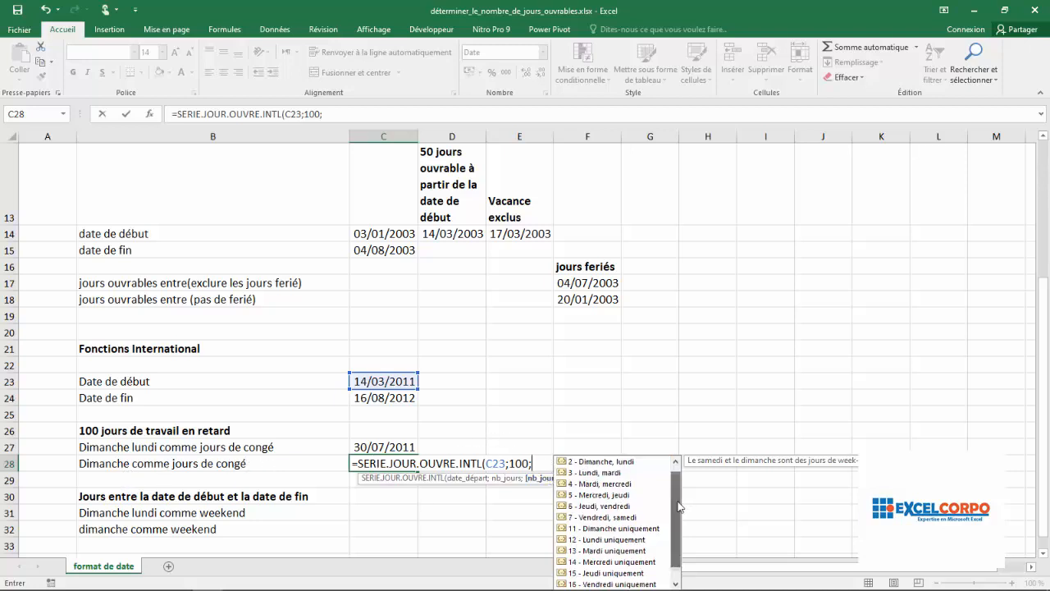
pyautogui.doubleClick(613, 529)
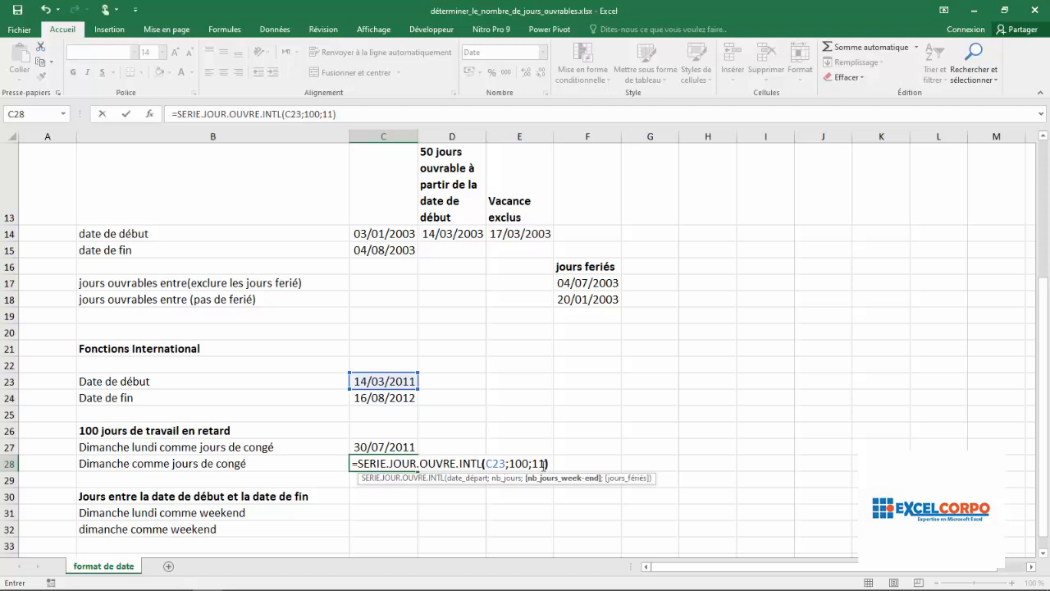
pyautogui.write(')')
pyautogui.press('Return')
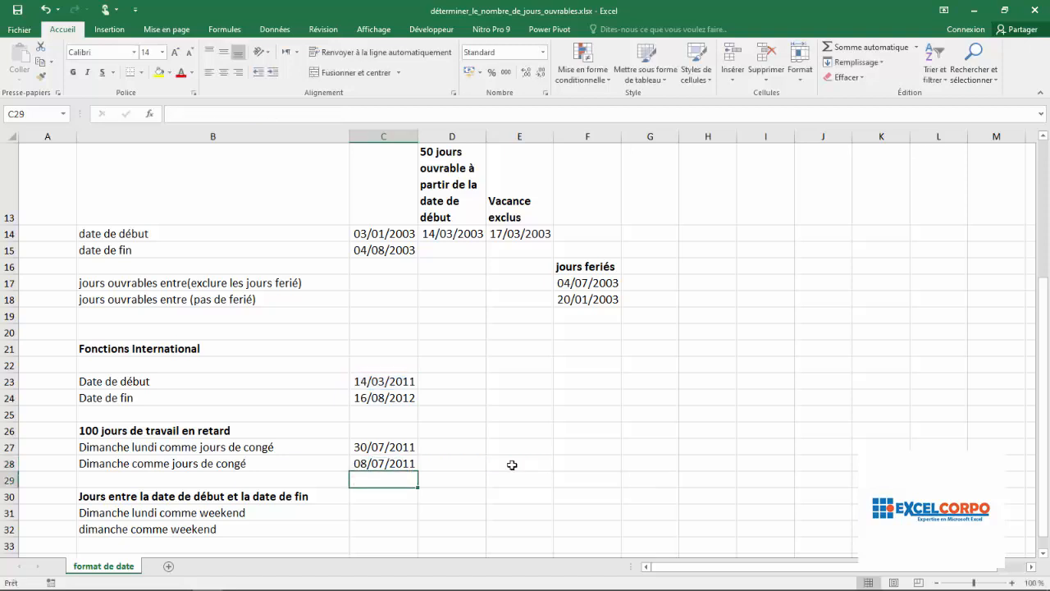
pyautogui.click(403, 464)
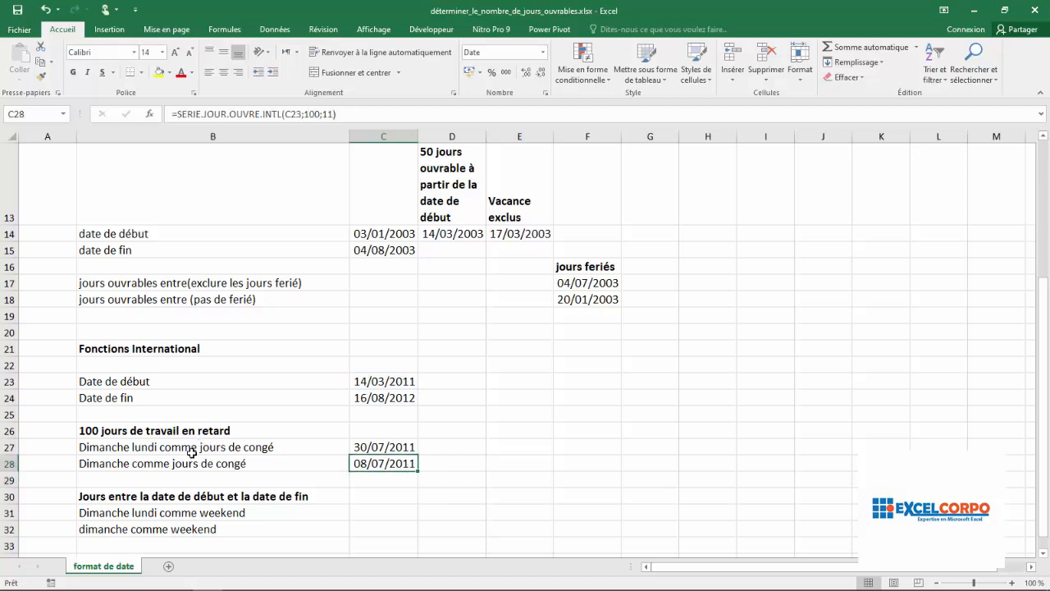
# Start a SERIE.JOUR.OUVRE.INTL formula in D27 with C23 as the start date and 100 as the number of days
pyautogui.click(380, 382)
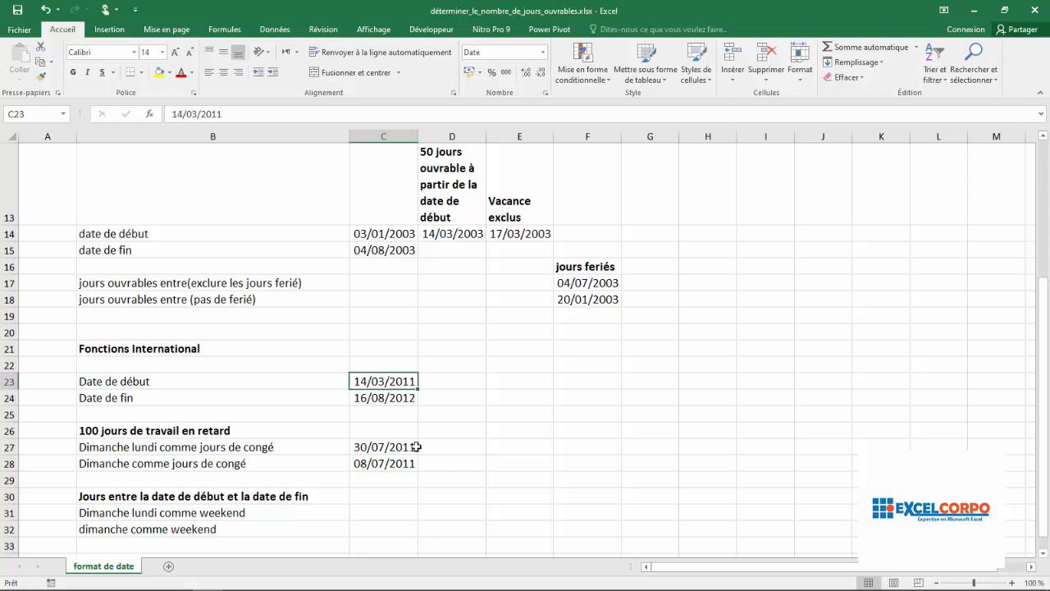
pyautogui.click(384, 462)
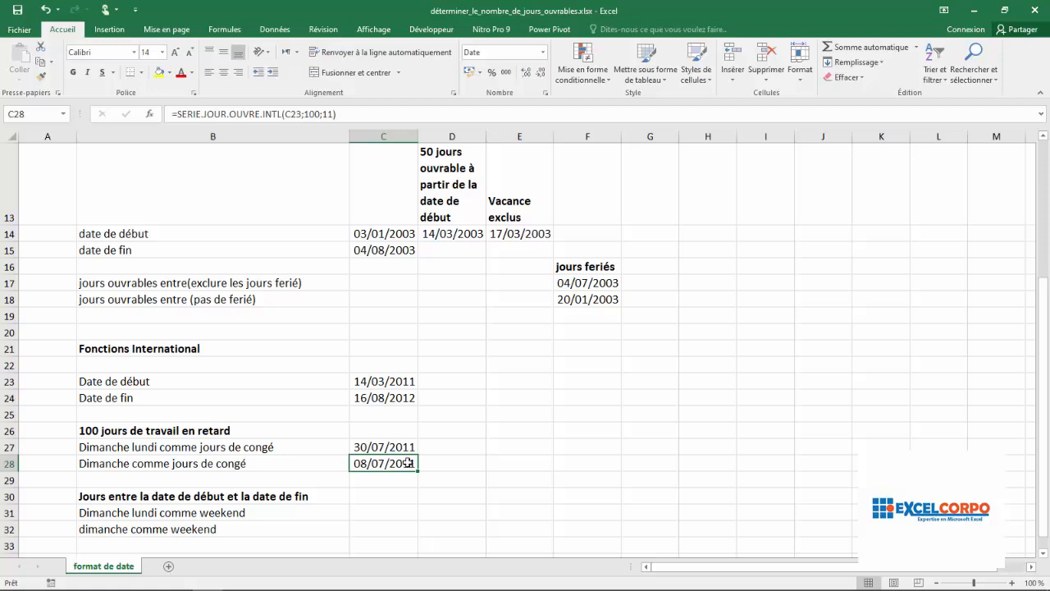
pyautogui.click(456, 450)
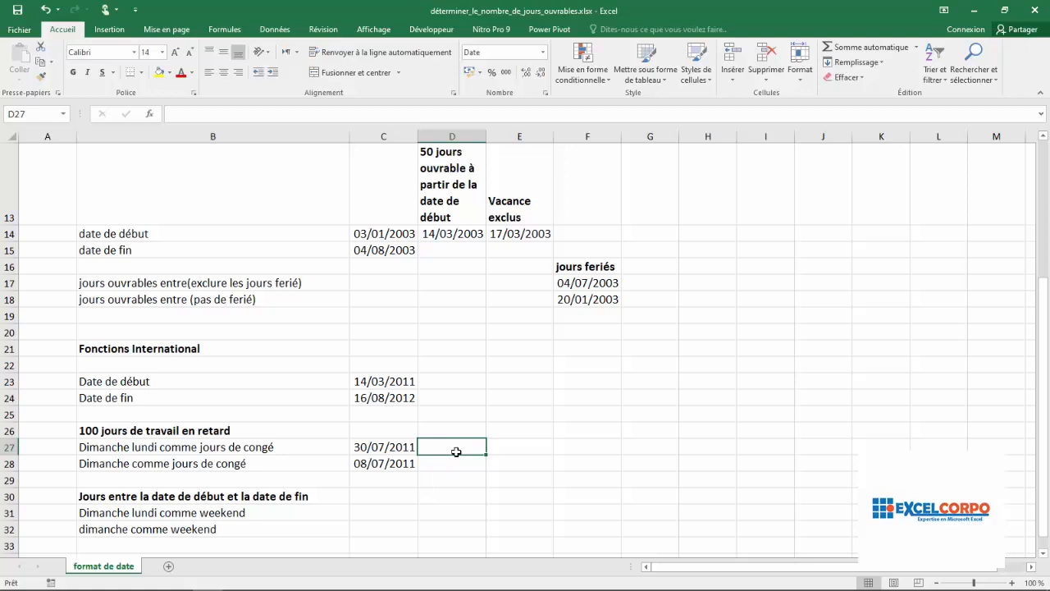
pyautogui.write('=ser')
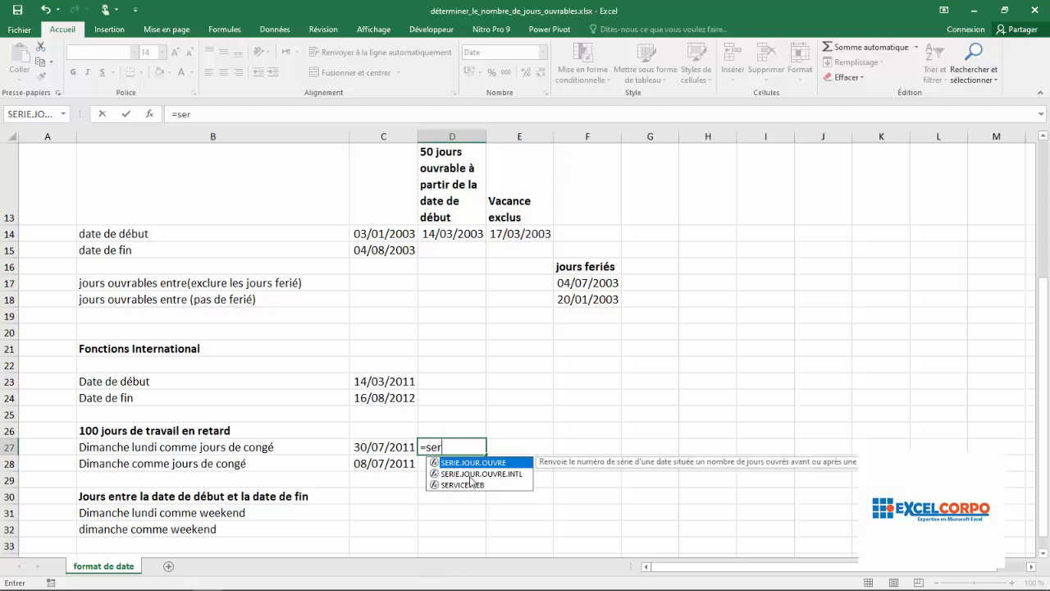
pyautogui.doubleClick(467, 474)
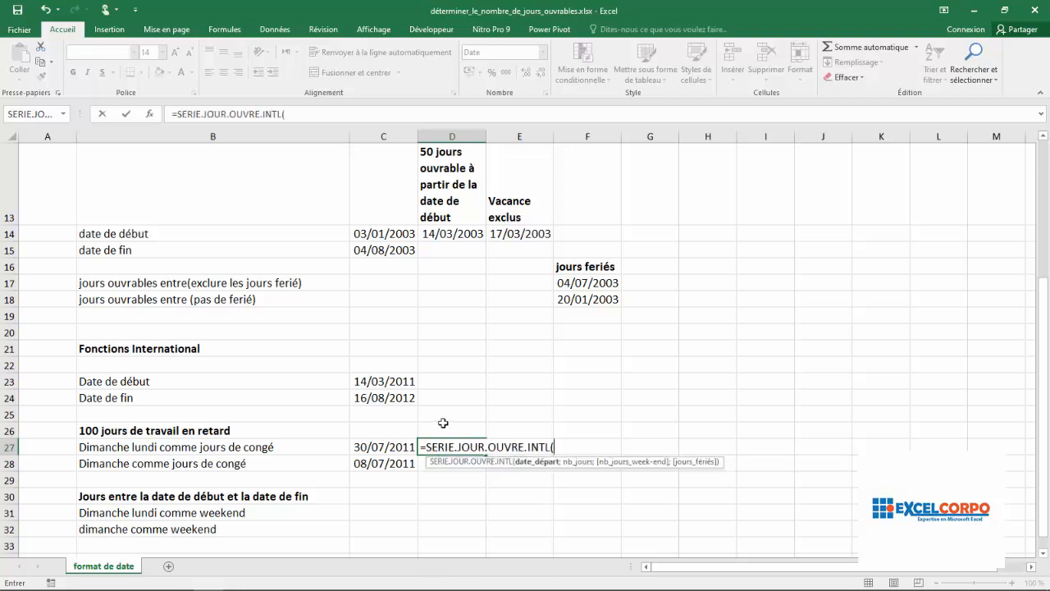
pyautogui.click(384, 380)
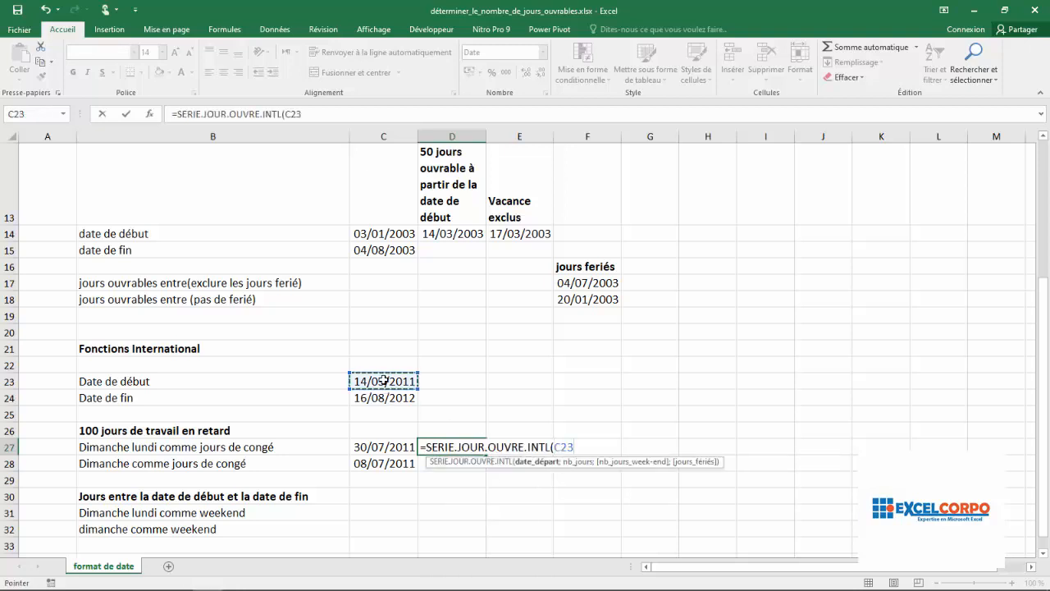
pyautogui.write(';100')
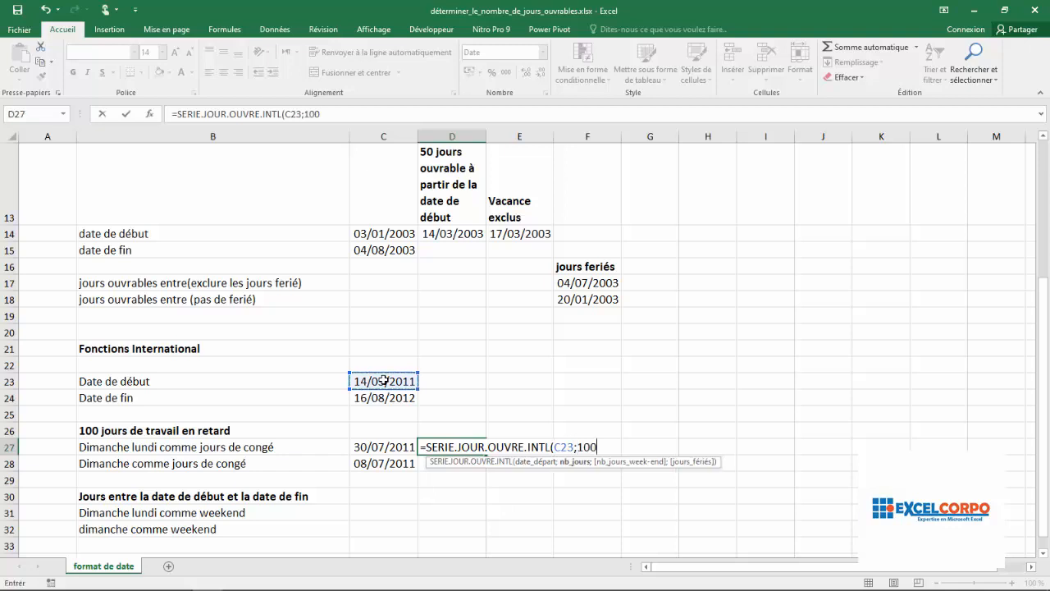
pyautogui.write(';')
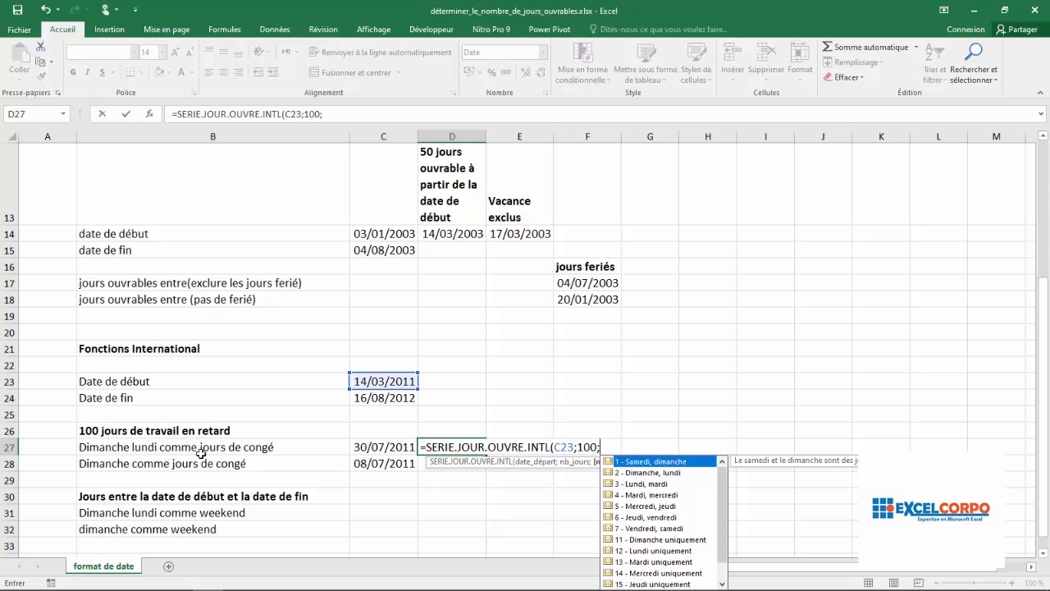
# Complete the D27 formula with the quoted weekend string "1000001" for Monday and Sunday off, then compare it with C27
pyautogui.write('1')
pyautogui.write('000')
pyautogui.write('00')
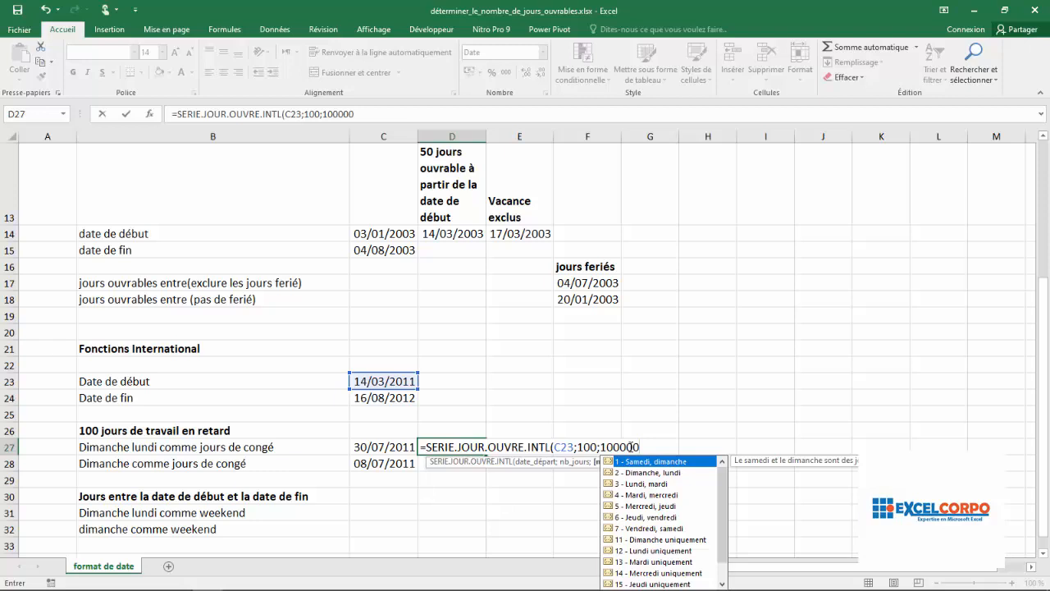
pyautogui.write('1')
pyautogui.write(')')
pyautogui.click(325, 113)
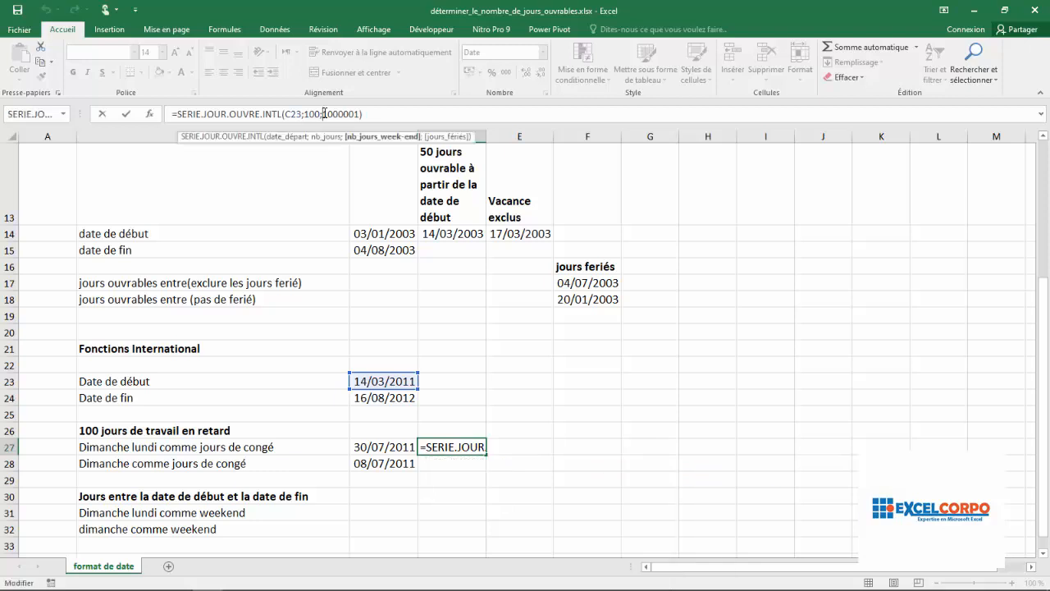
pyautogui.write('"')
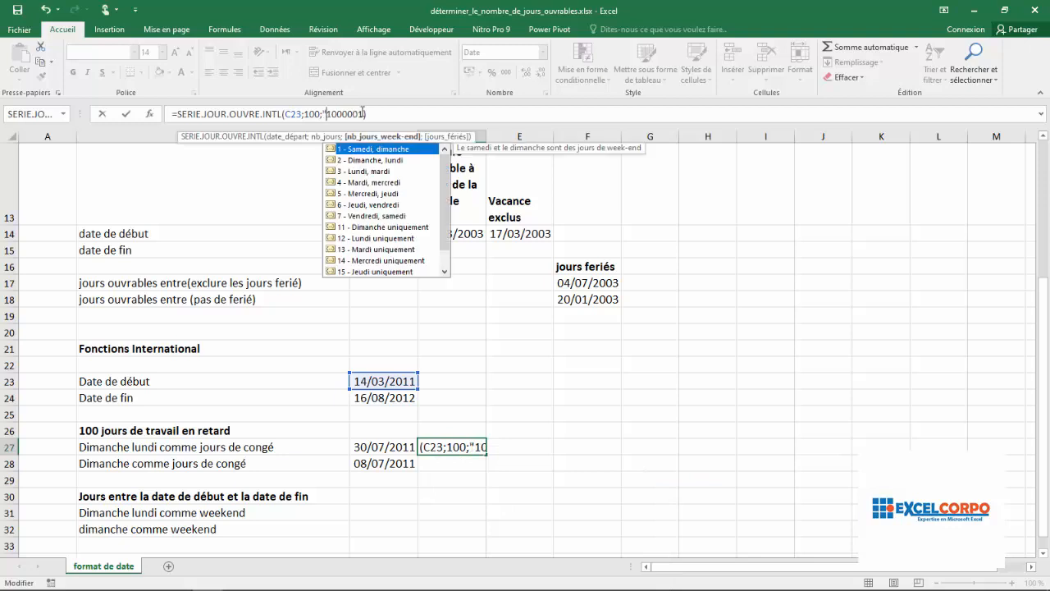
pyautogui.click(362, 112)
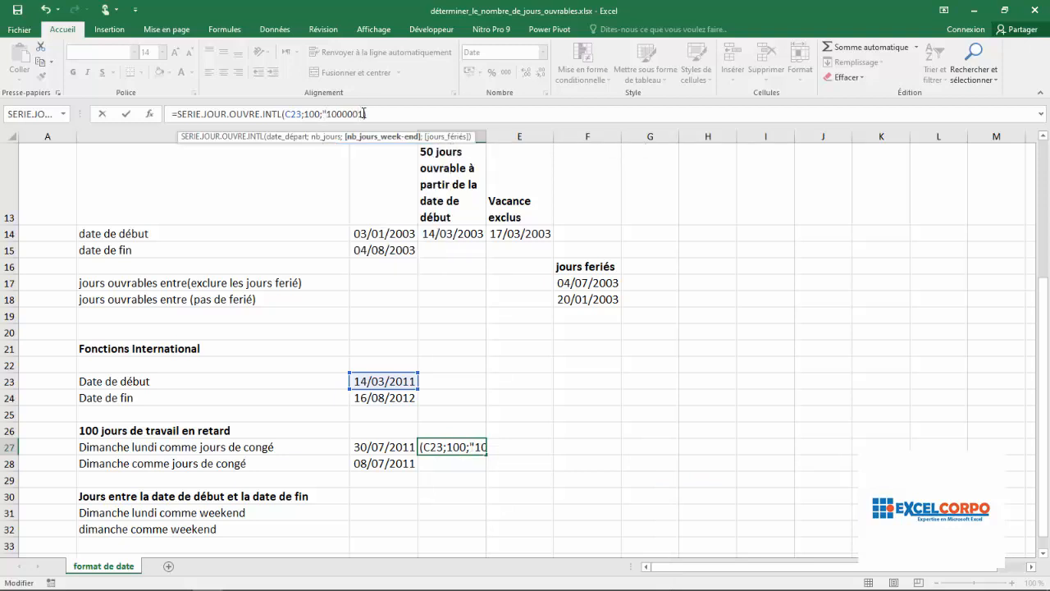
pyautogui.write('"')
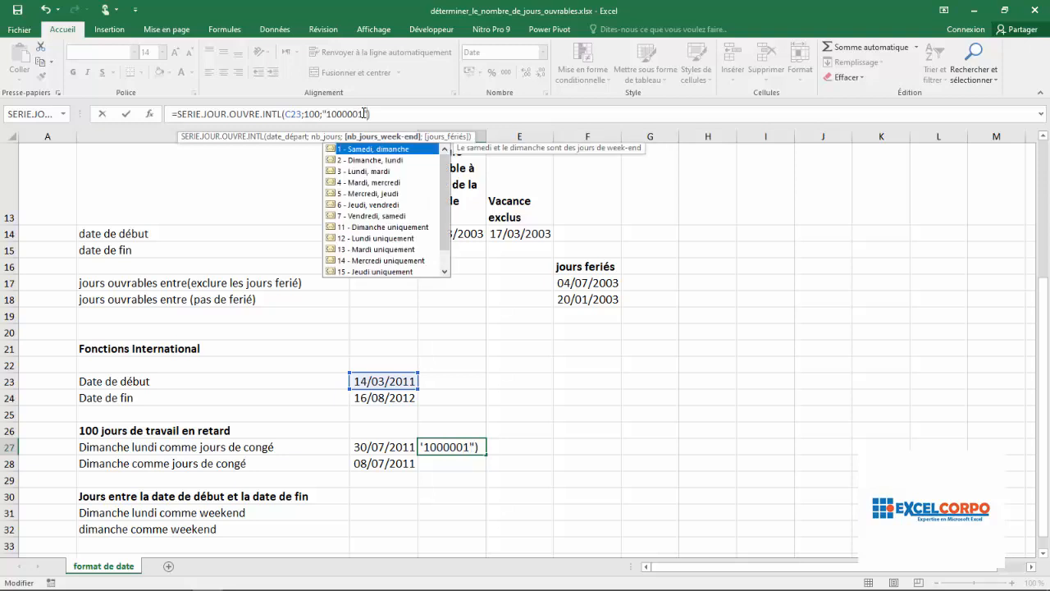
pyautogui.press('Return')
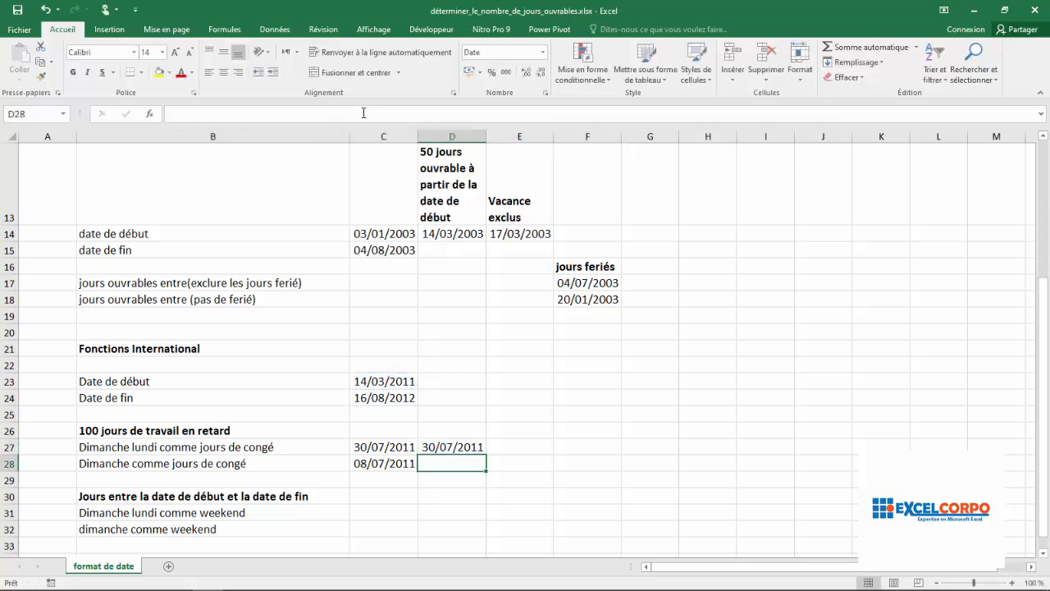
pyautogui.click(448, 451)
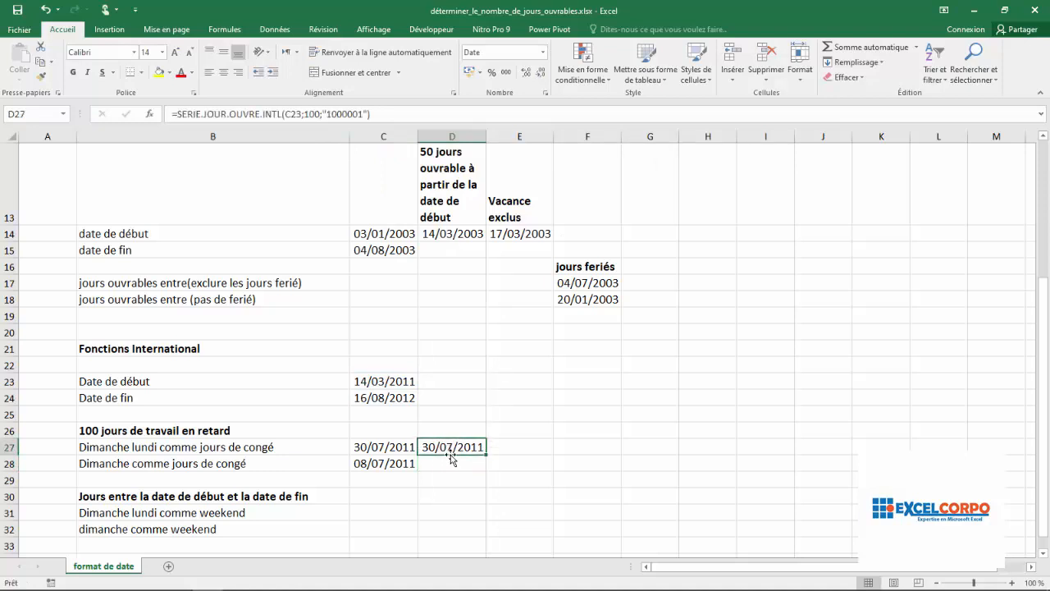
pyautogui.click(388, 446)
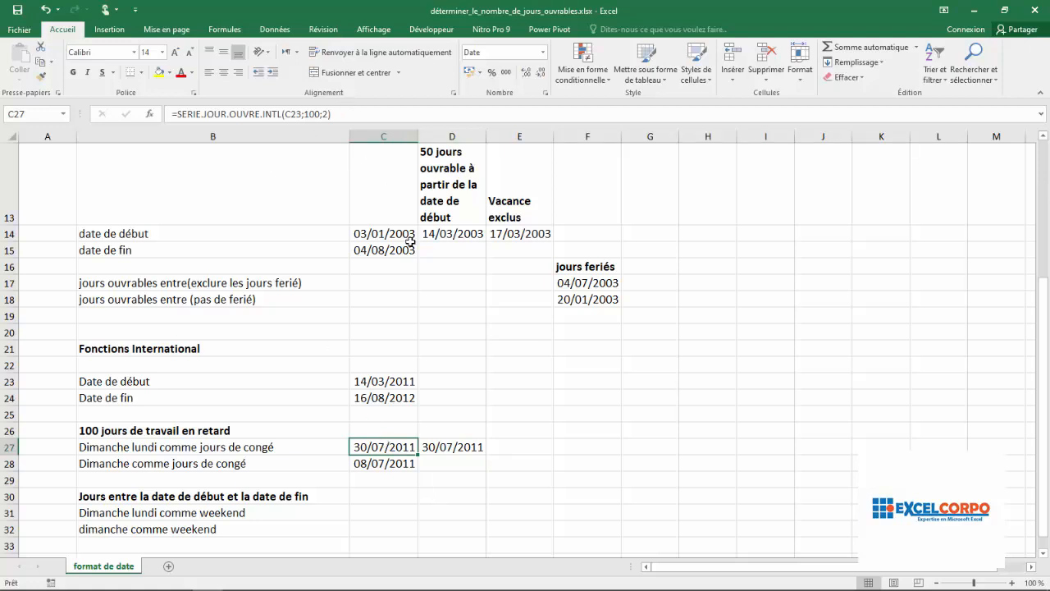
# Begin a SERIE.JOUR.OUVRE.INTL formula in D28 using start date C23 and 100 working days
pyautogui.click(448, 463)
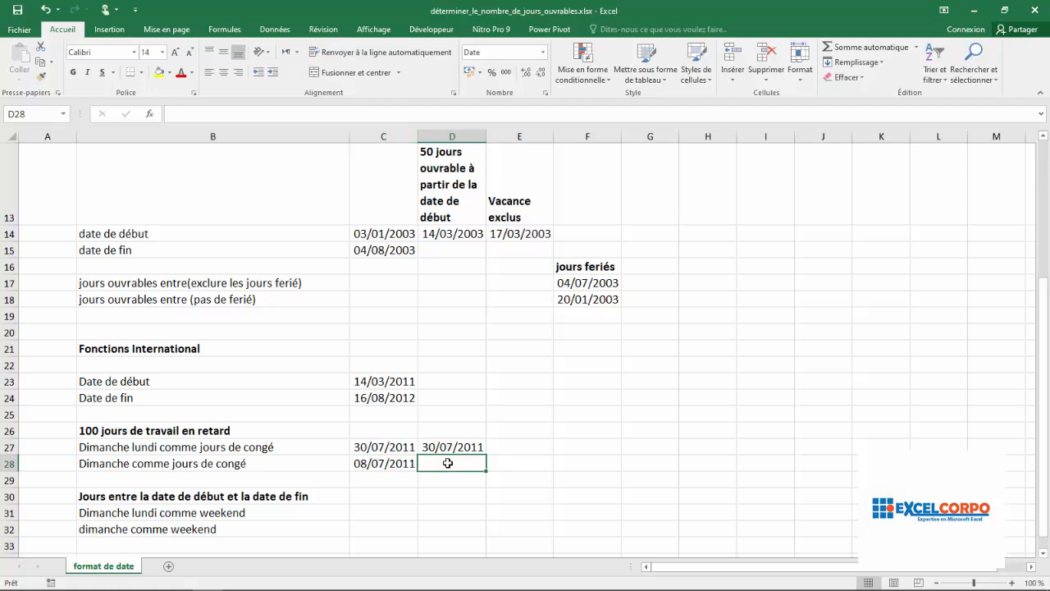
pyautogui.write('=')
pyautogui.press('BackSpace')
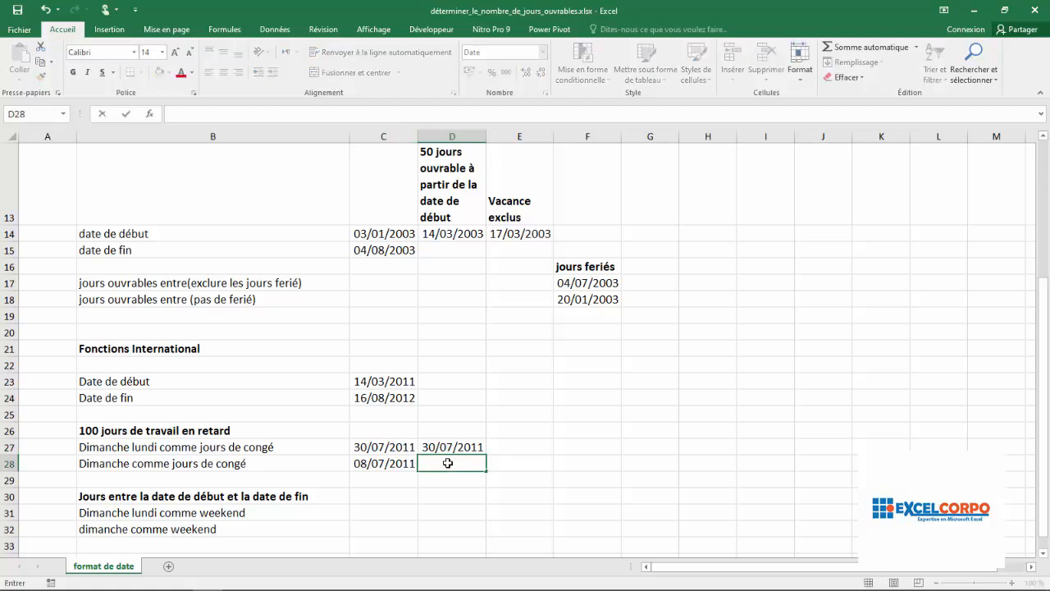
pyautogui.write('=se')
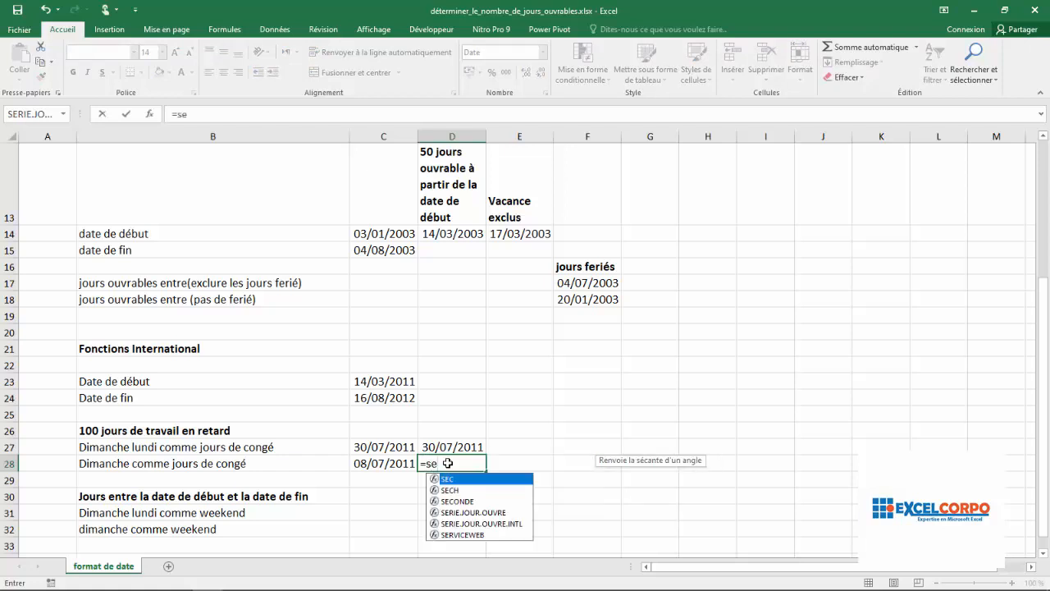
pyautogui.write('re')
pyautogui.press('BackSpace')
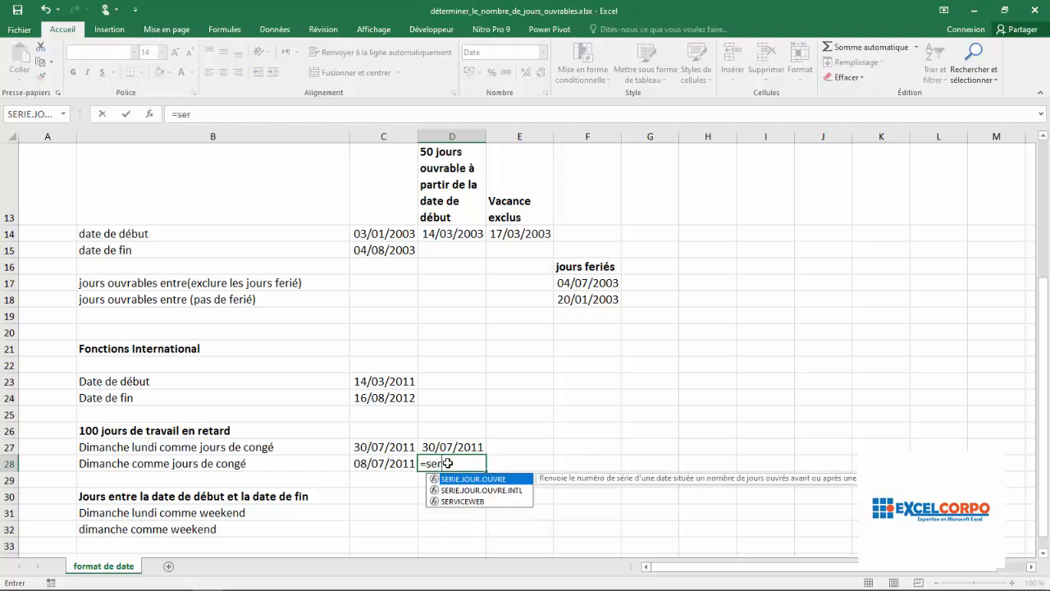
pyautogui.doubleClick(466, 491)
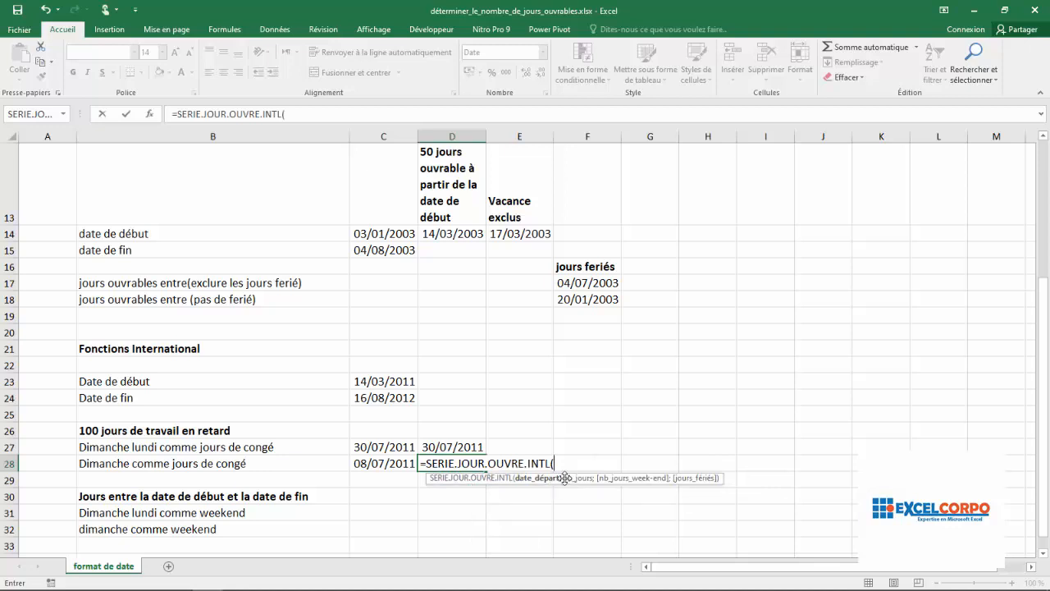
pyautogui.click(382, 375)
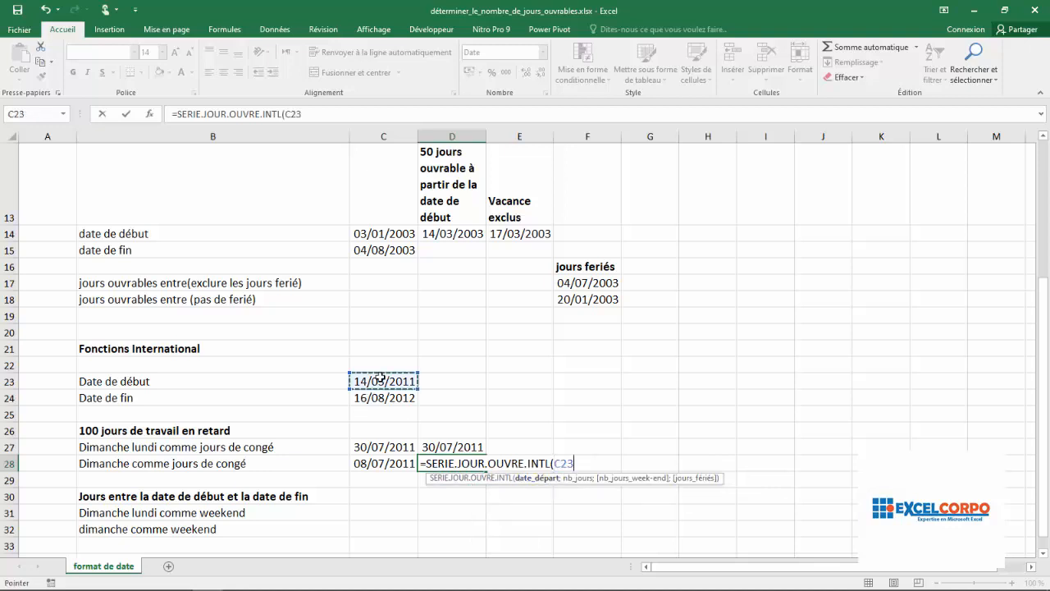
pyautogui.write(';')
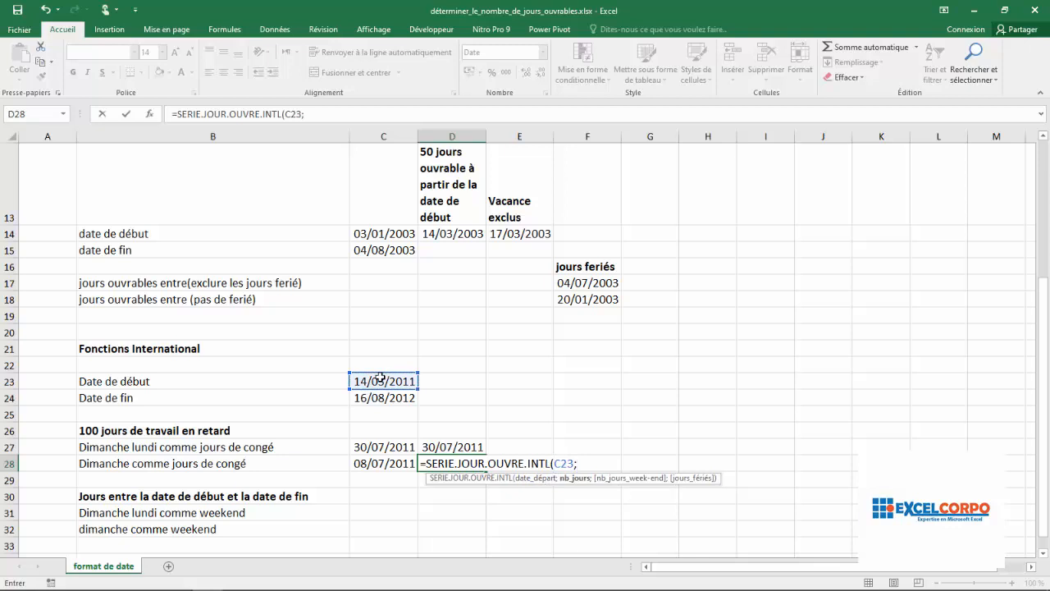
pyautogui.write('100;')
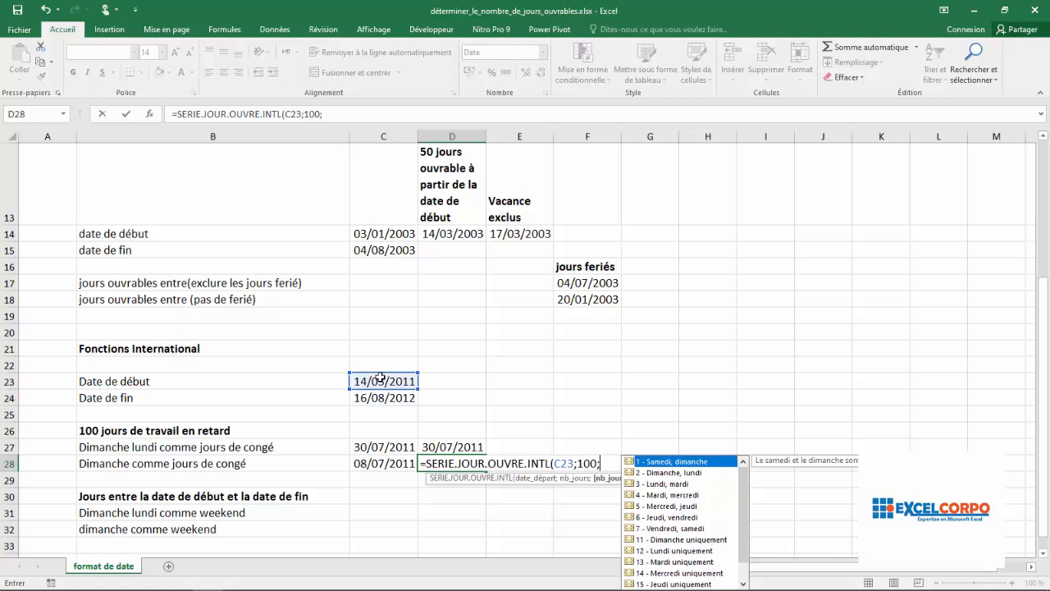
# Finish the D28 formula with the quoted weekend string "0000001" so that only Sunday is off
pyautogui.write('"000')
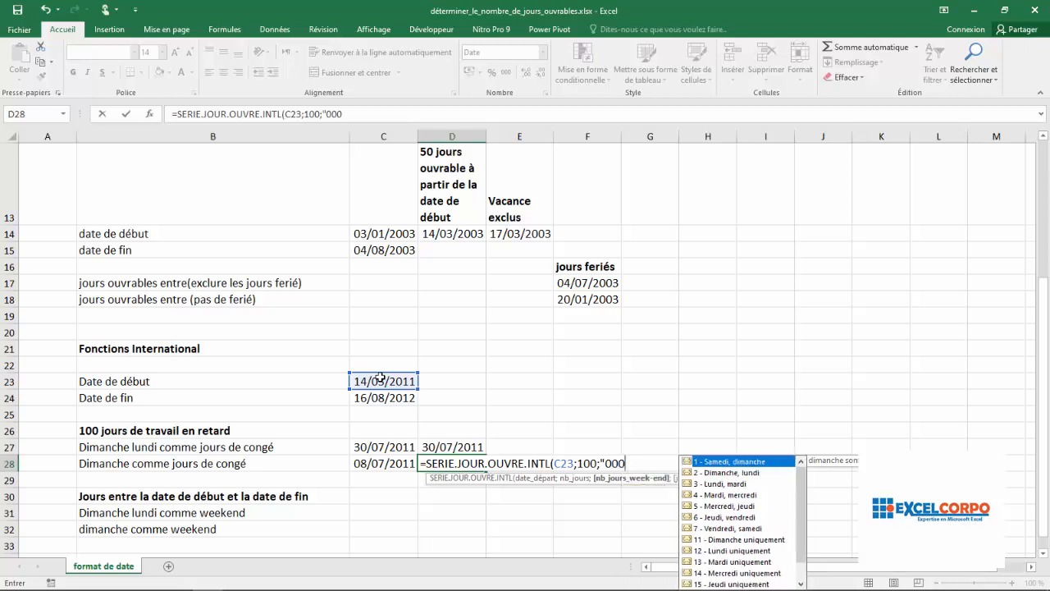
pyautogui.write('00')
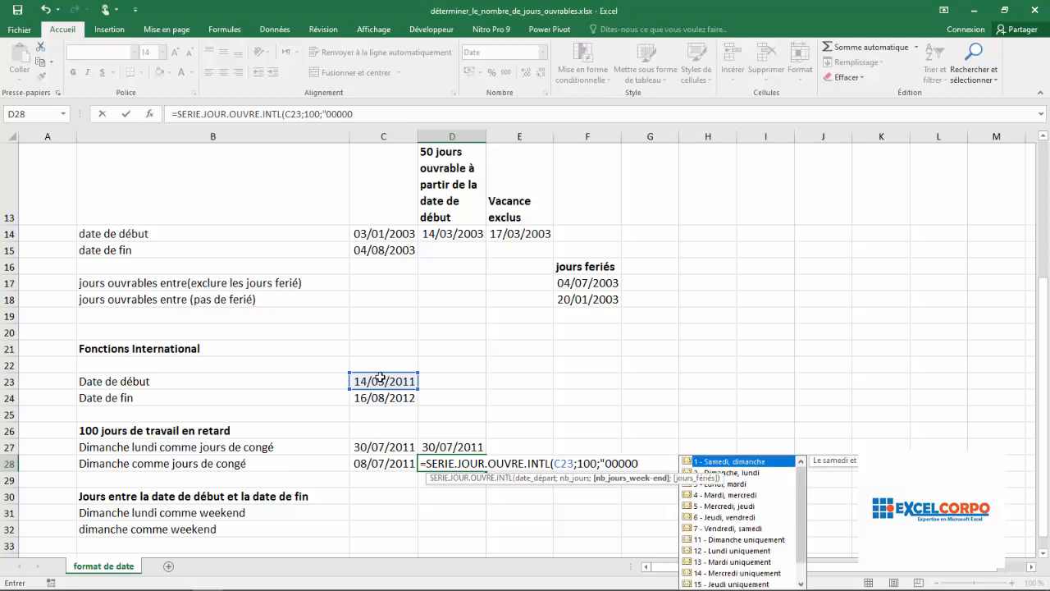
pyautogui.write('01')
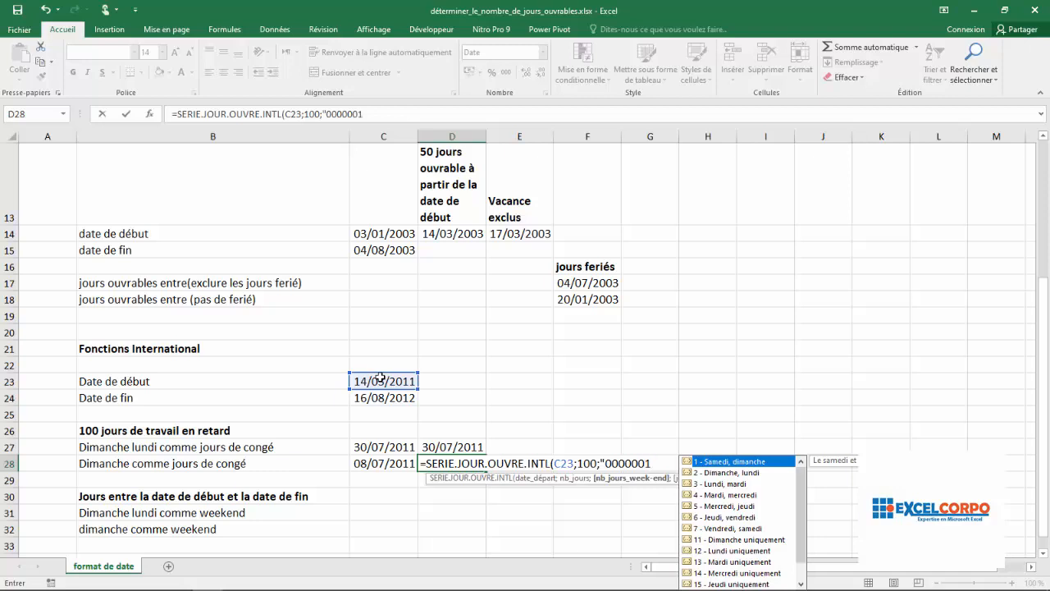
pyautogui.write(':')
pyautogui.press('BackSpace')
pyautogui.write('")')
pyautogui.press('Return')
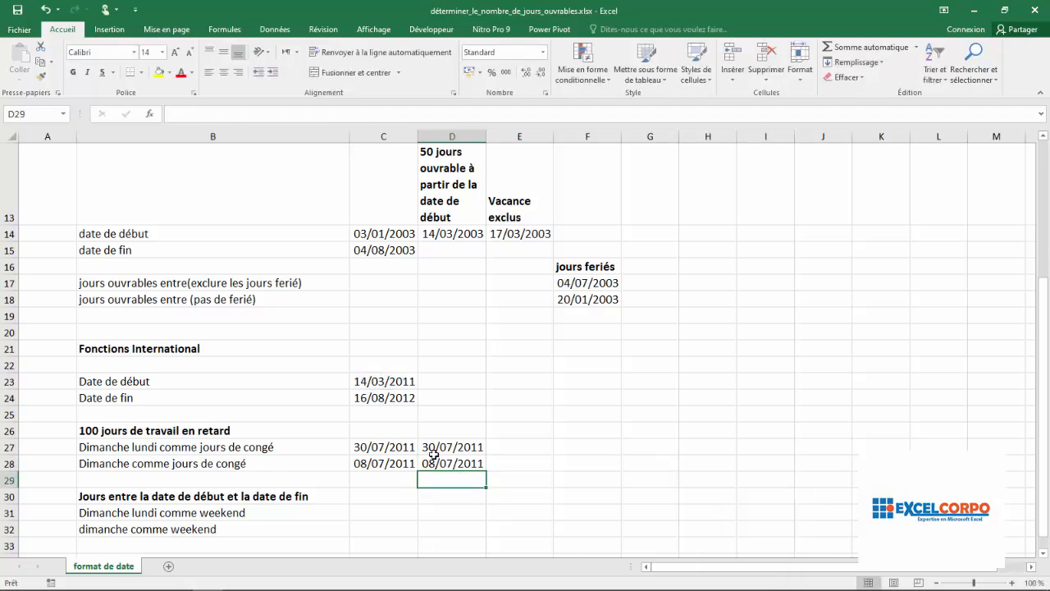
pyautogui.click(437, 466)
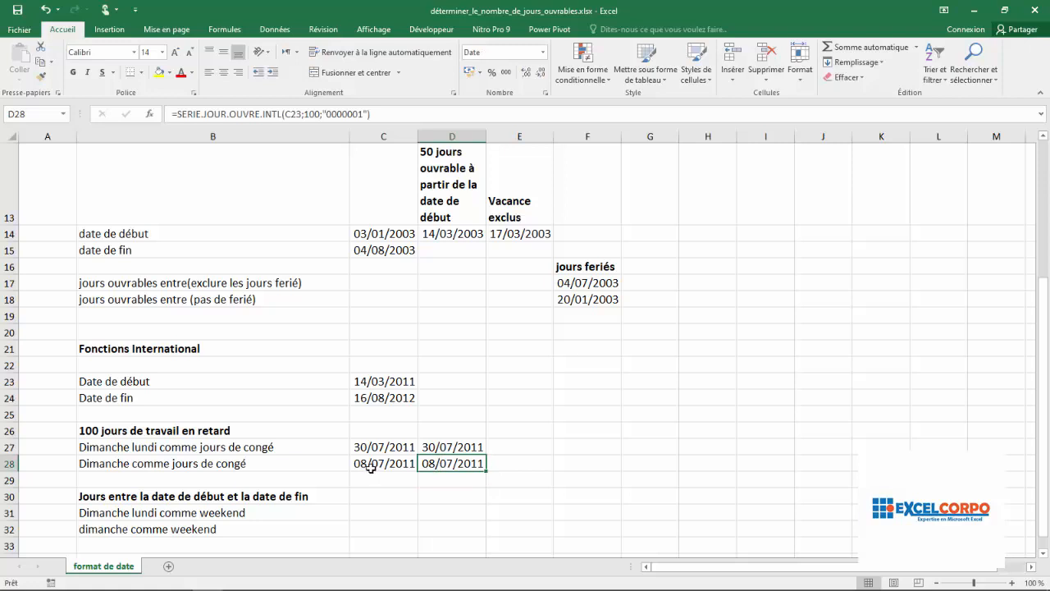